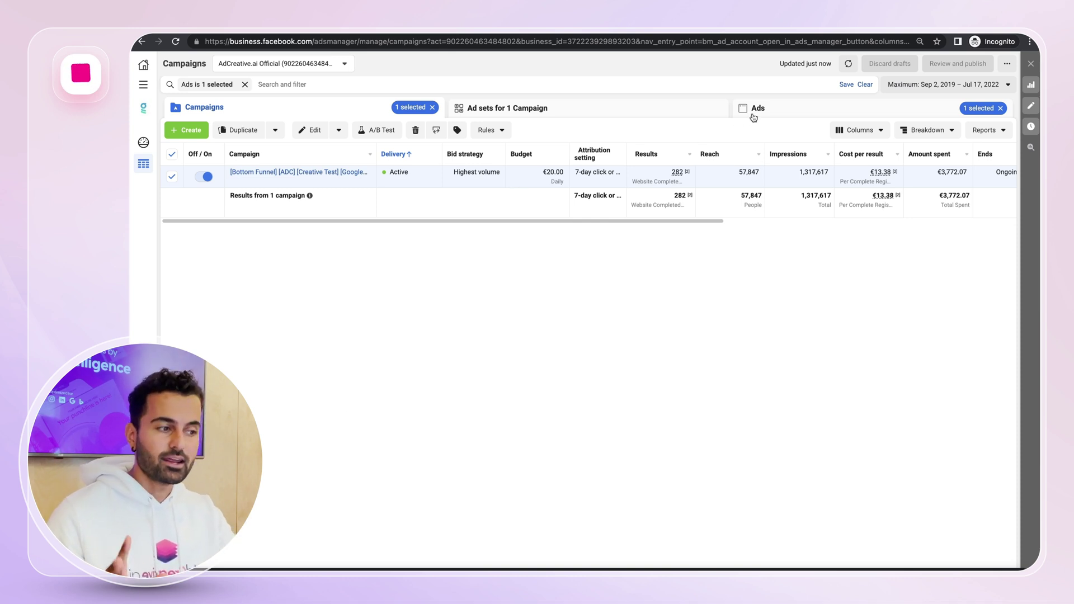
Show the campaign's ads and bring up the By Dynamic Creative Element breakdown options
click(774, 112)
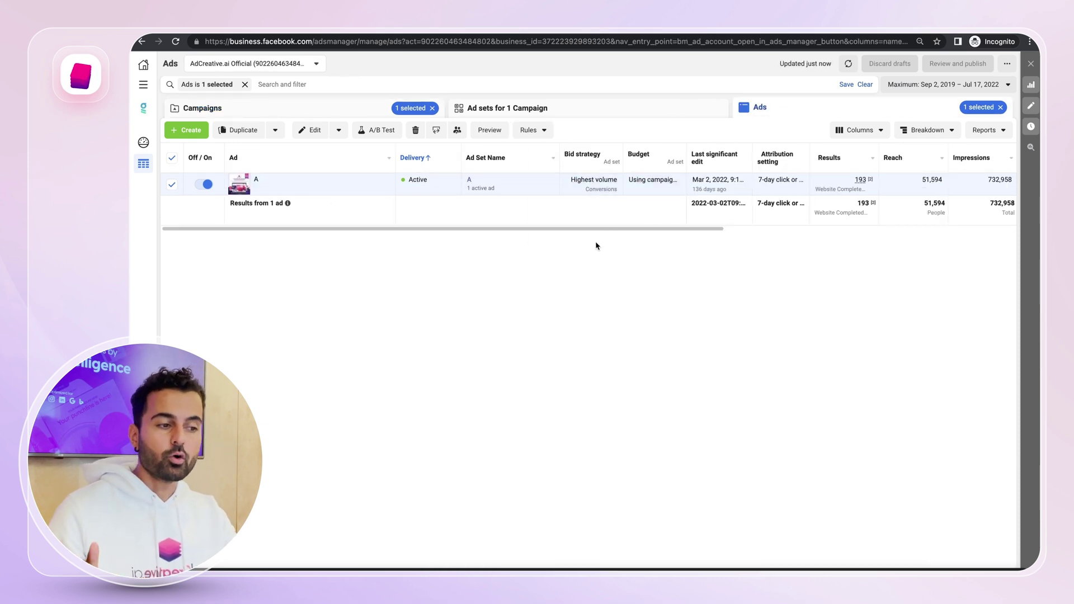
click(928, 131)
mouse_move(930, 208)
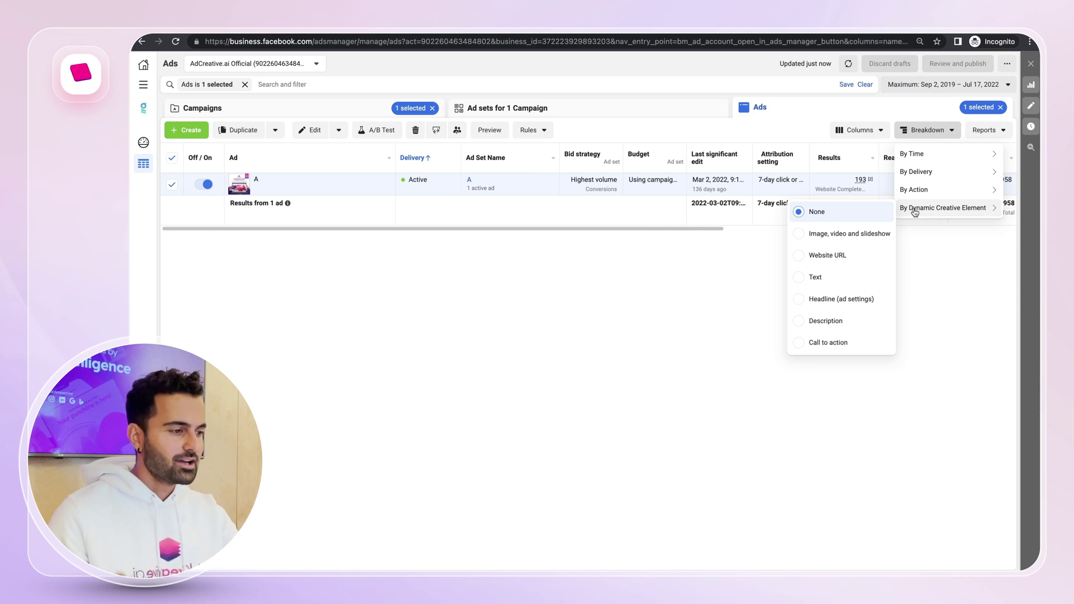
Break ad A down by Image, video and slideshow, then scroll right to Cost per result
click(850, 234)
click(612, 441)
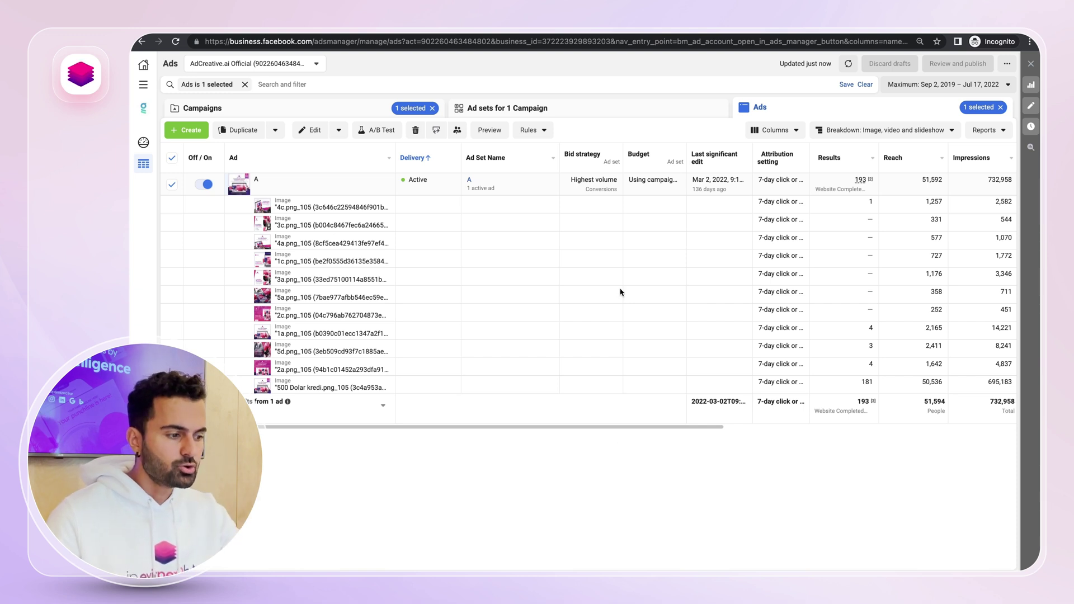
scroll(621, 293, right, 5)
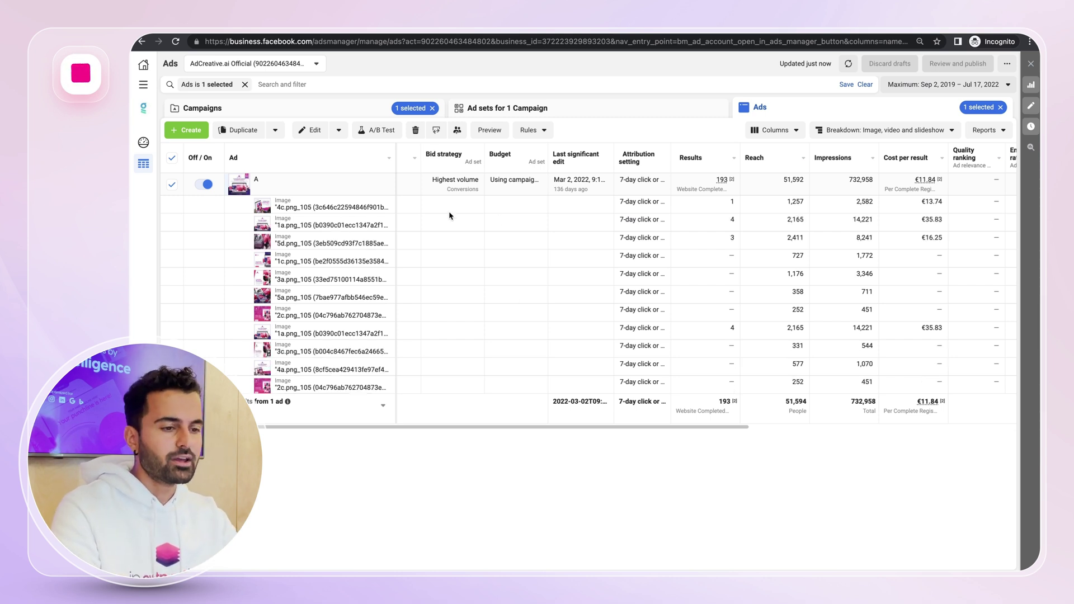
click(307, 188)
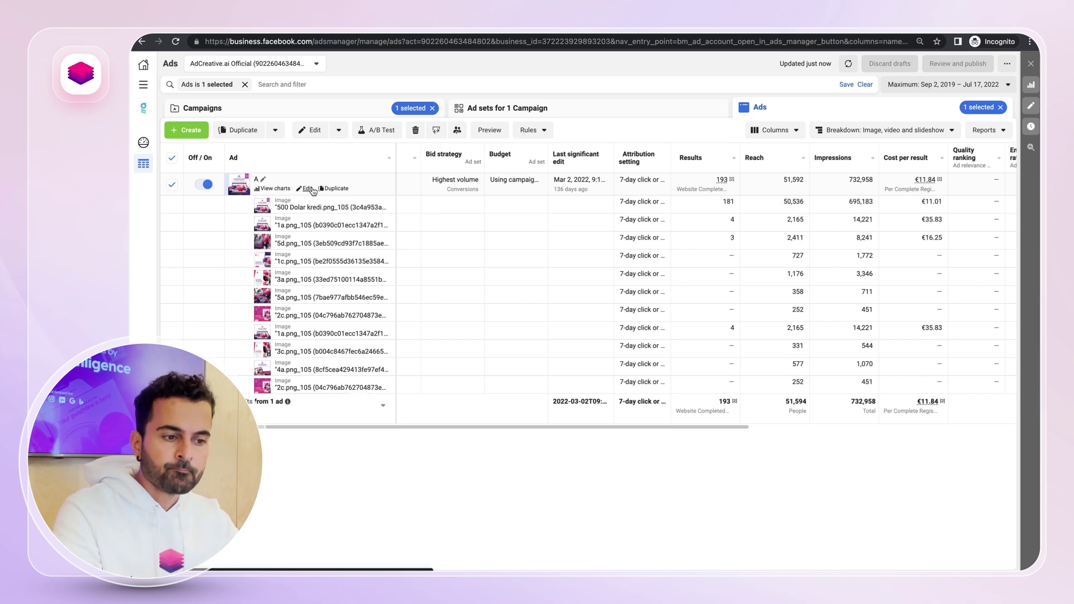
scroll(709, 260, down, 7)
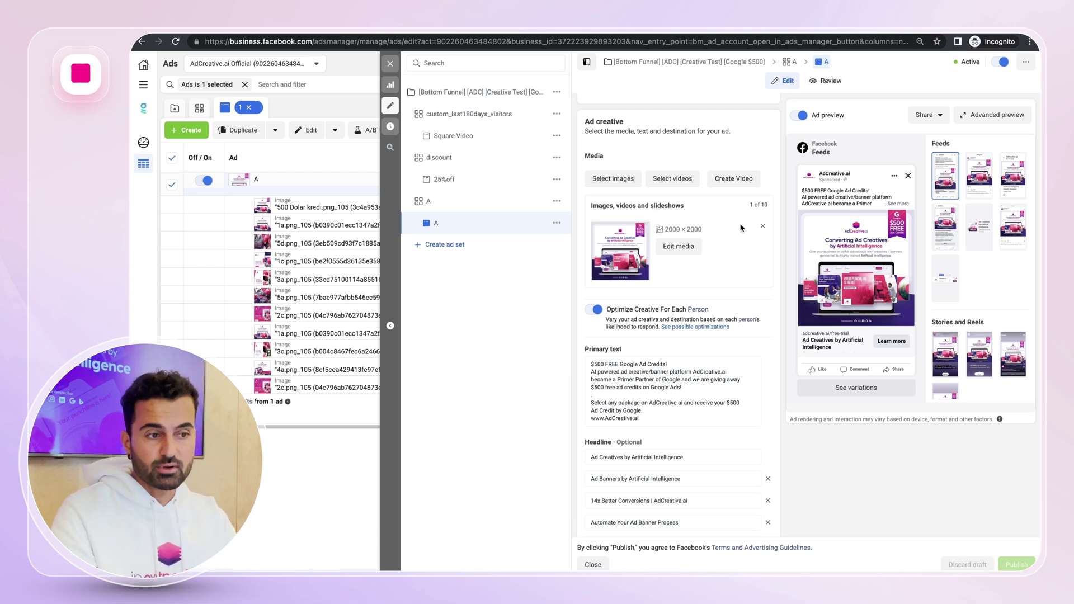
click(390, 63)
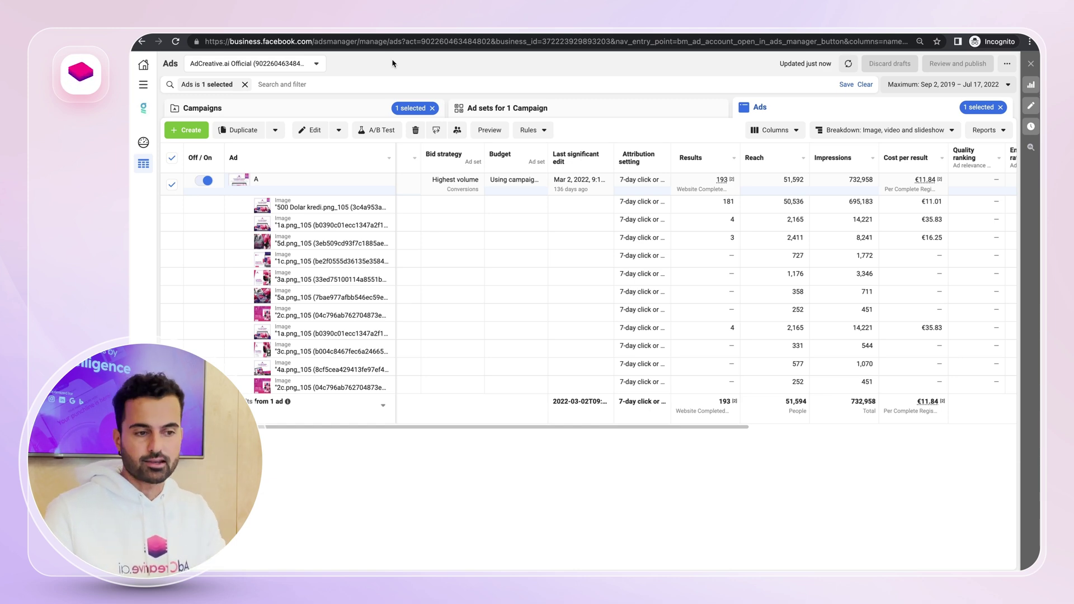
click(308, 207)
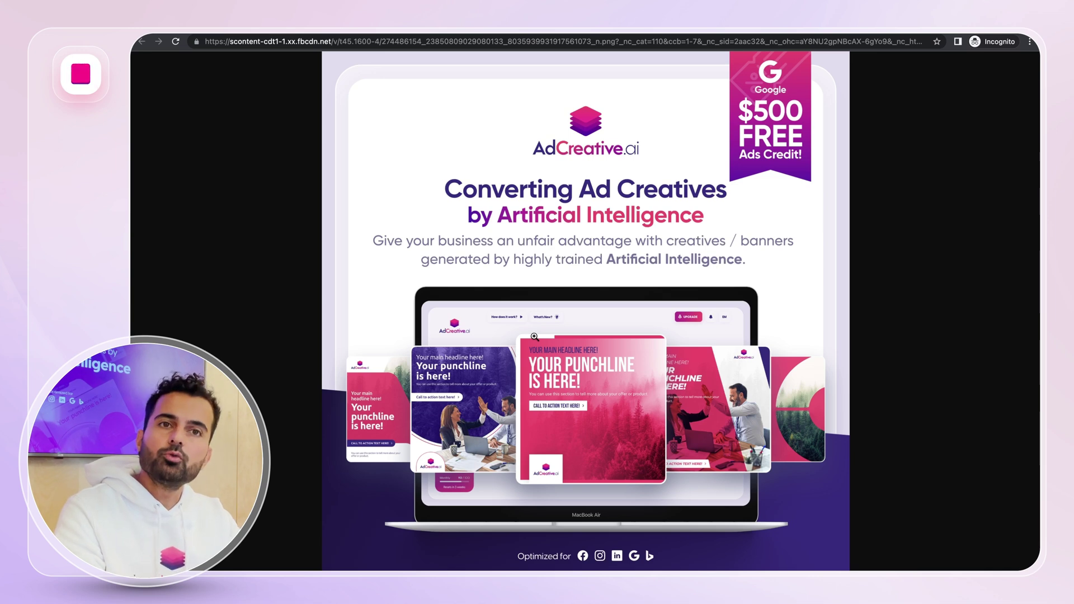
key(ctrl+w)
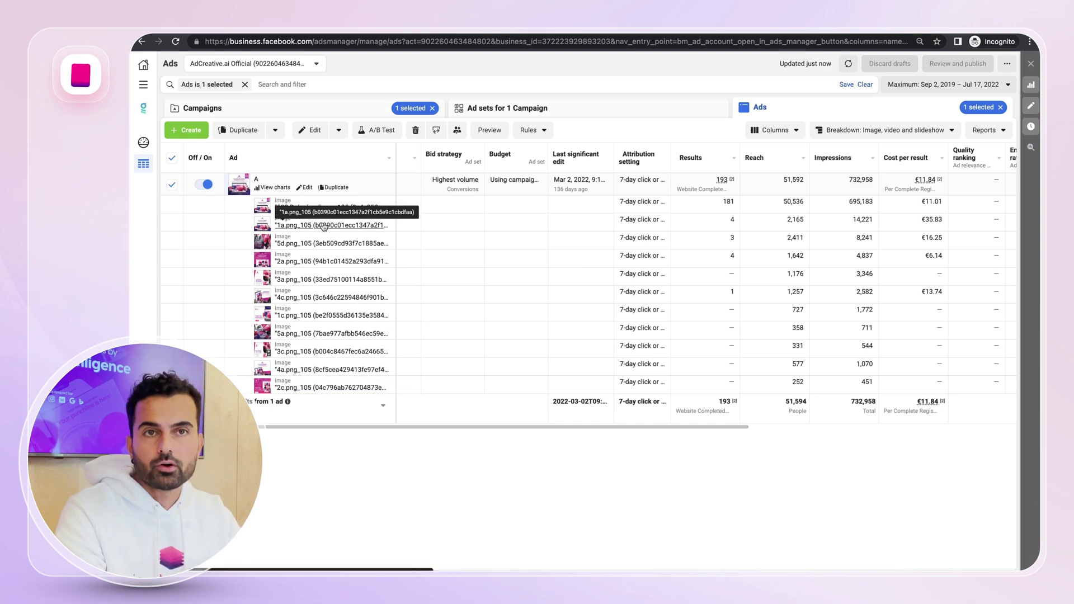
click(323, 225)
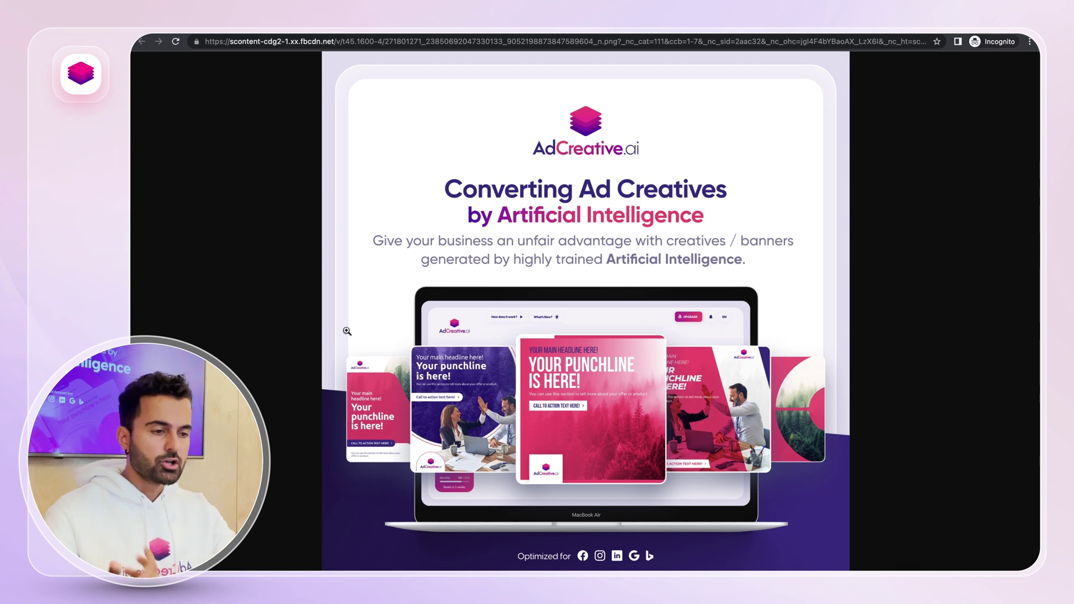
click(326, 35)
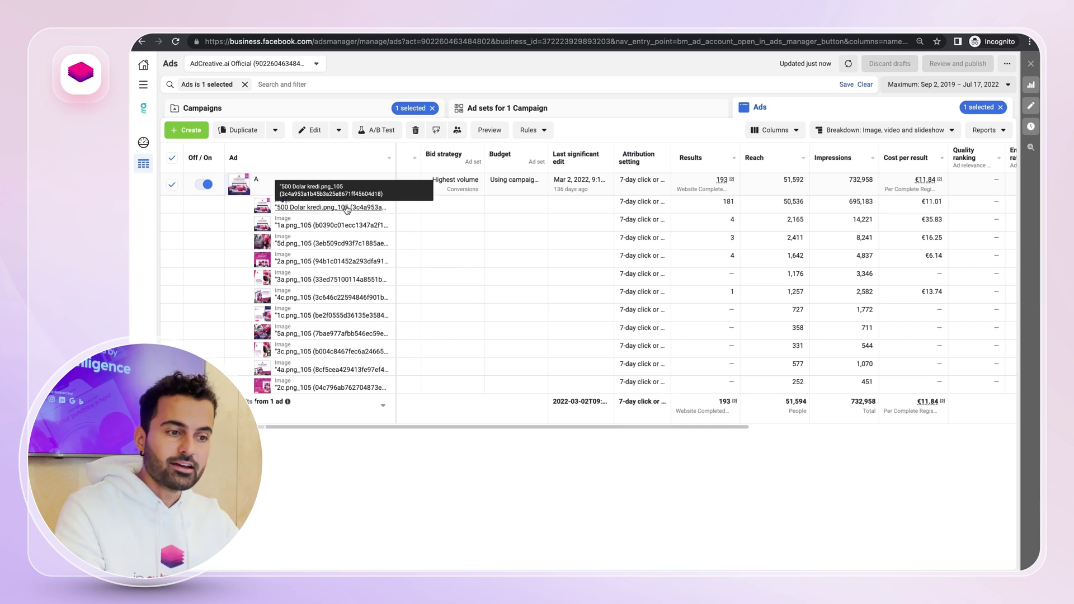
mouse_move(302, 190)
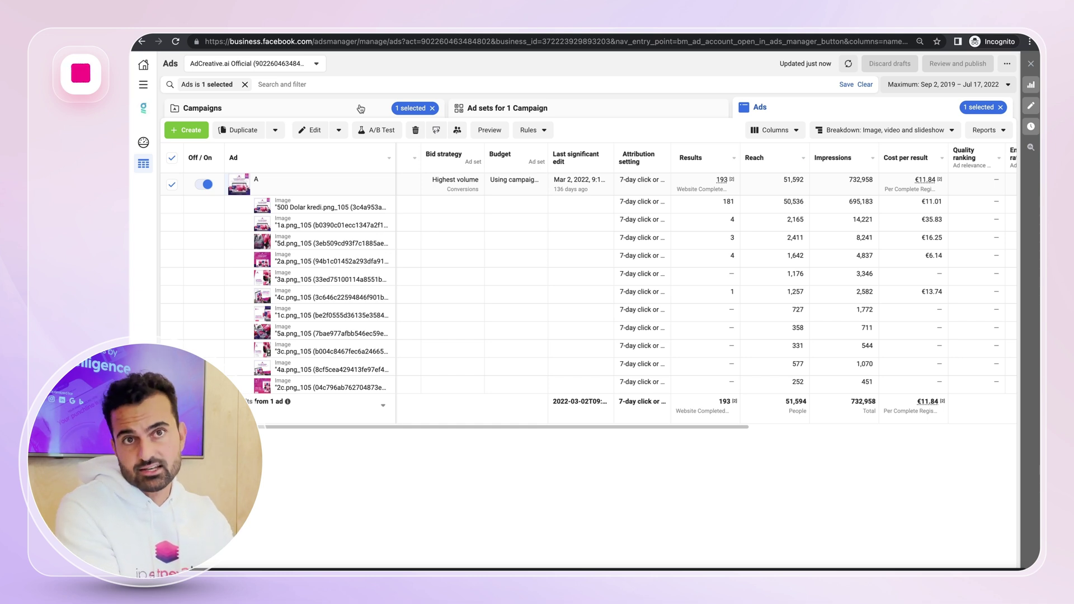
In AdCreative.ai, review the Brands list and start creating a brand
click(285, 40)
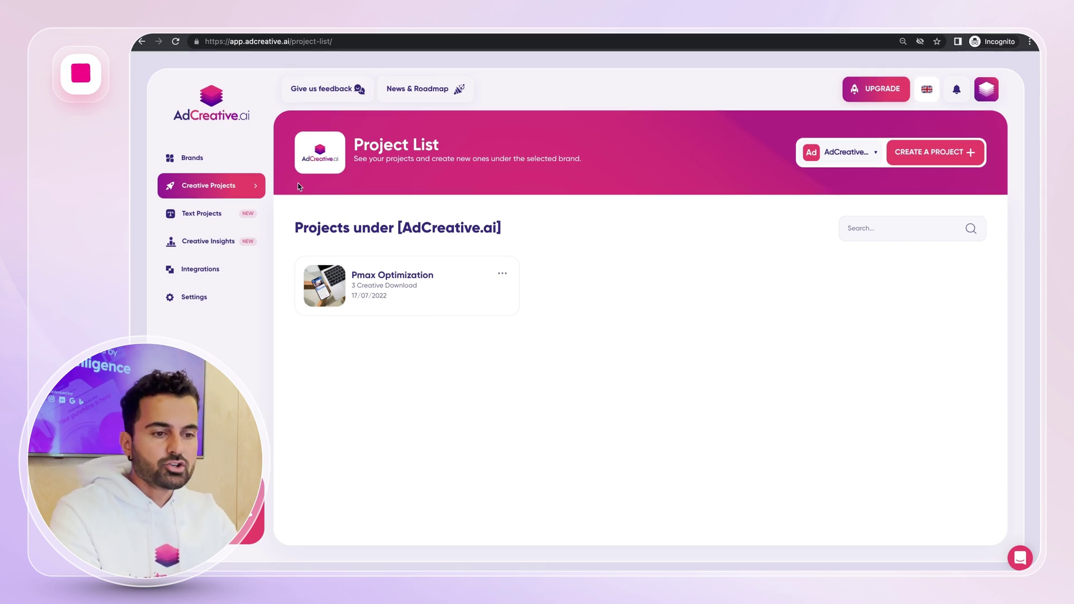
click(228, 160)
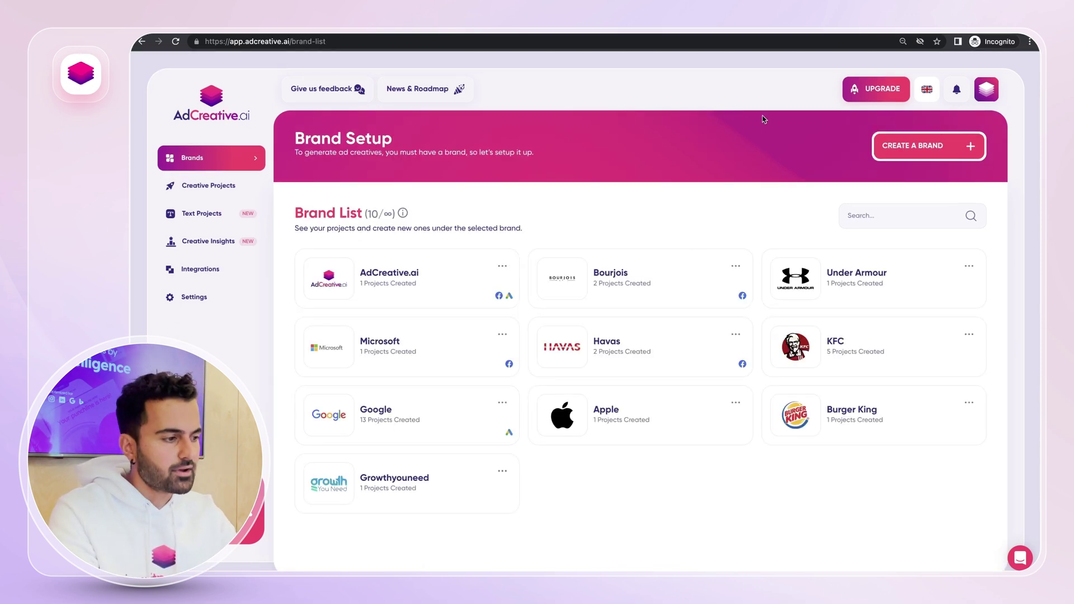
click(924, 151)
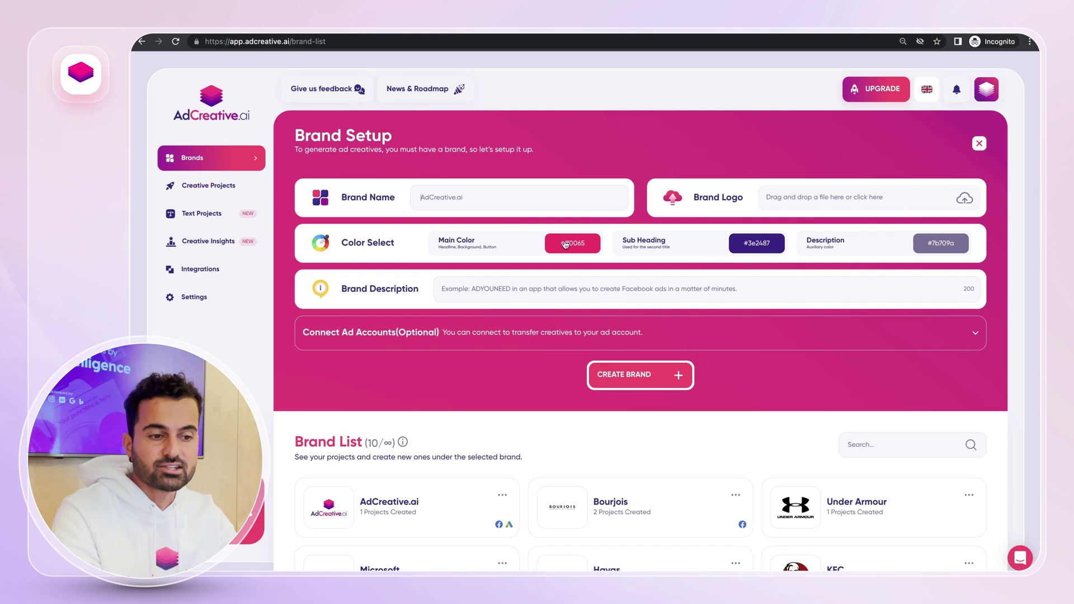
Start a new project from the Creative Projects list
click(243, 192)
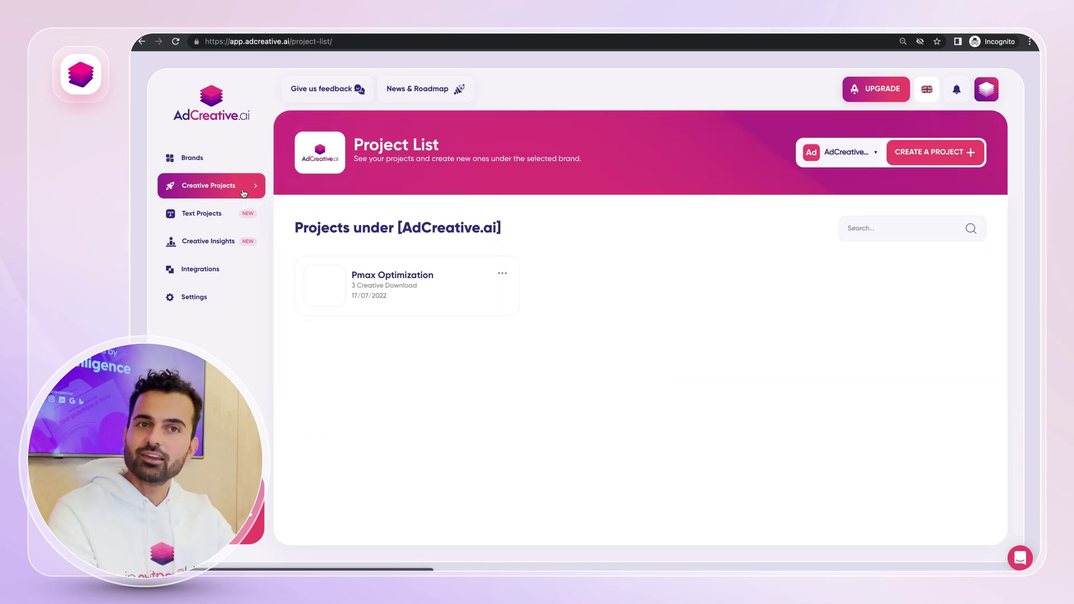
click(926, 154)
scroll(535, 196, down, 3)
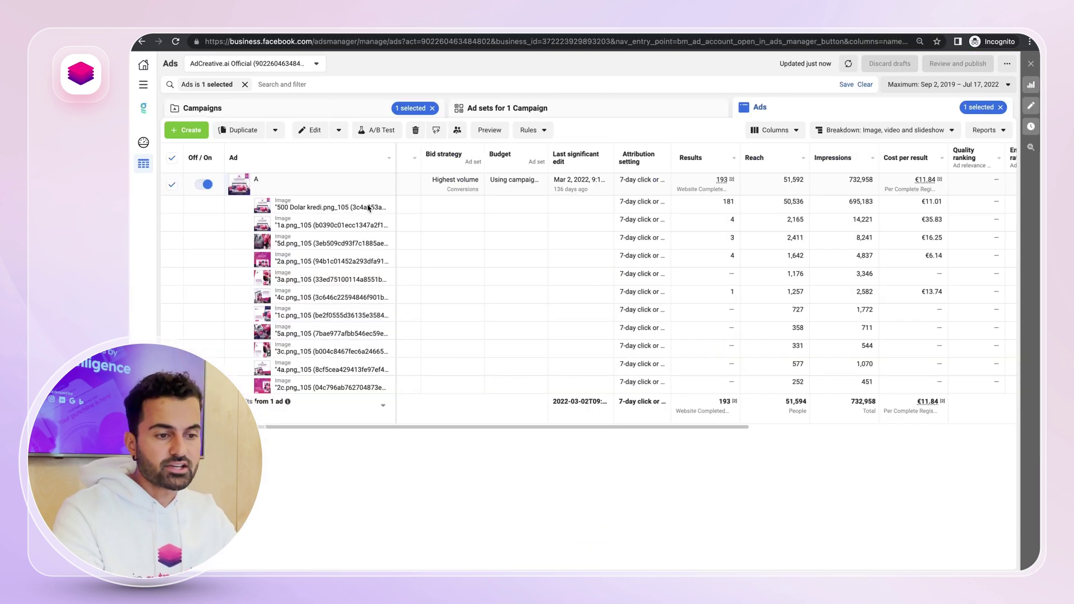
Return to the new project and briefly view the Help me choose! format guide
mouse_move(293, 38)
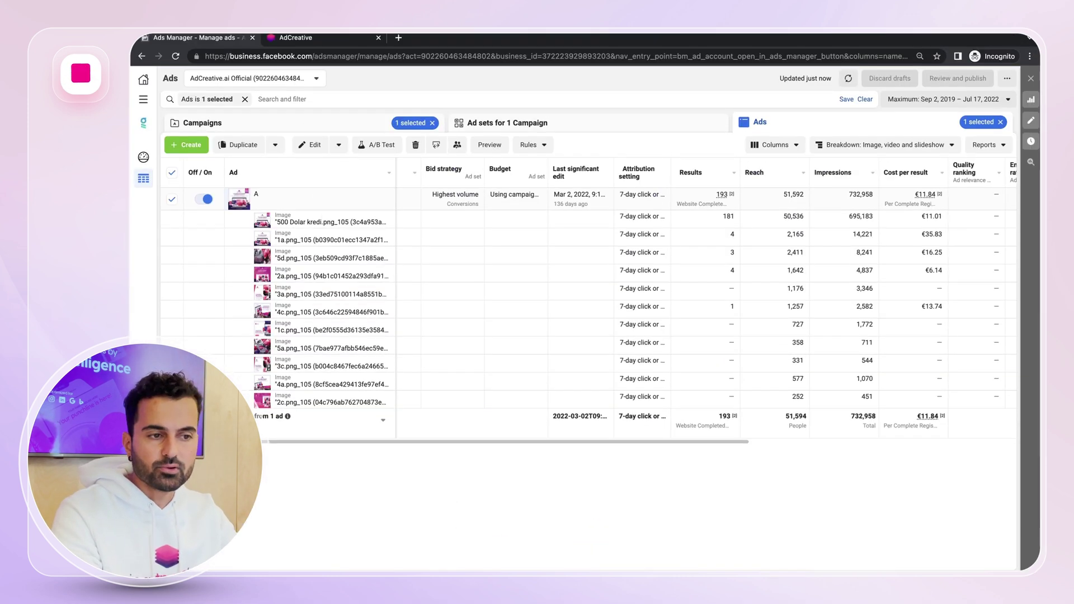
click(293, 38)
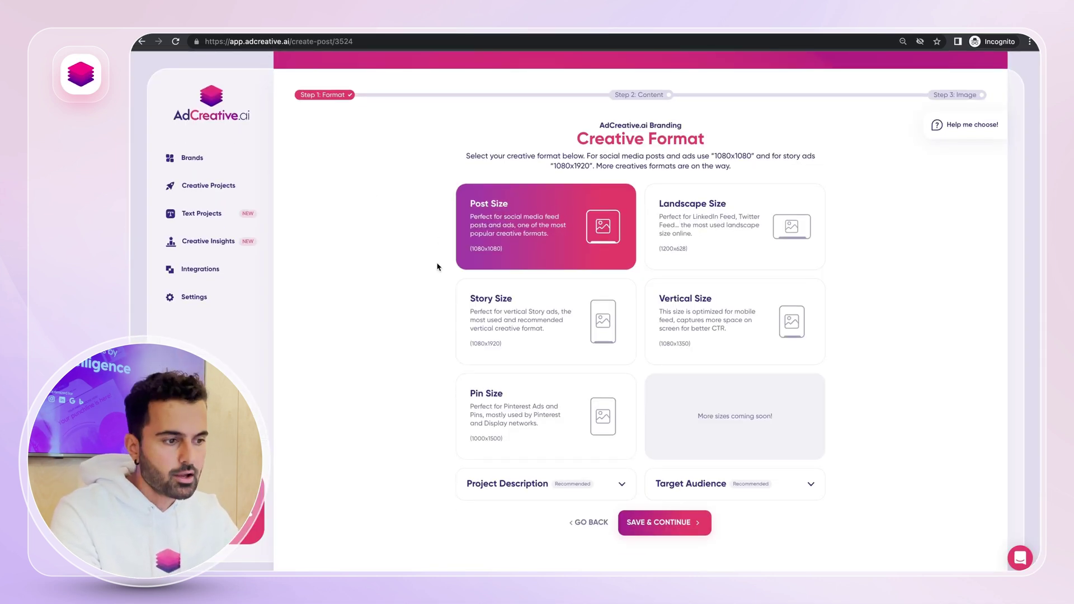
click(975, 136)
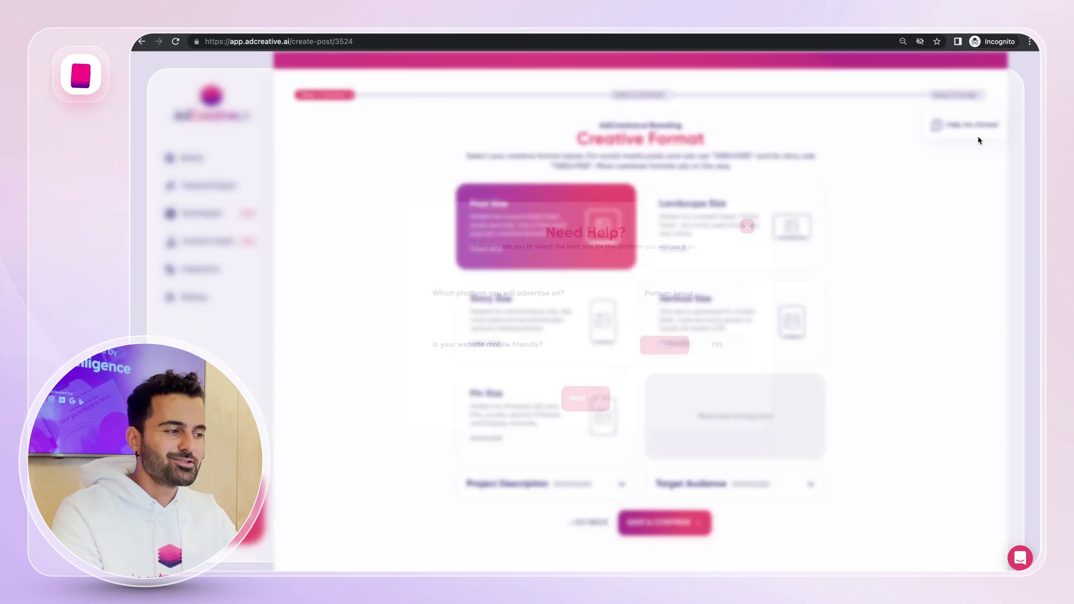
click(748, 227)
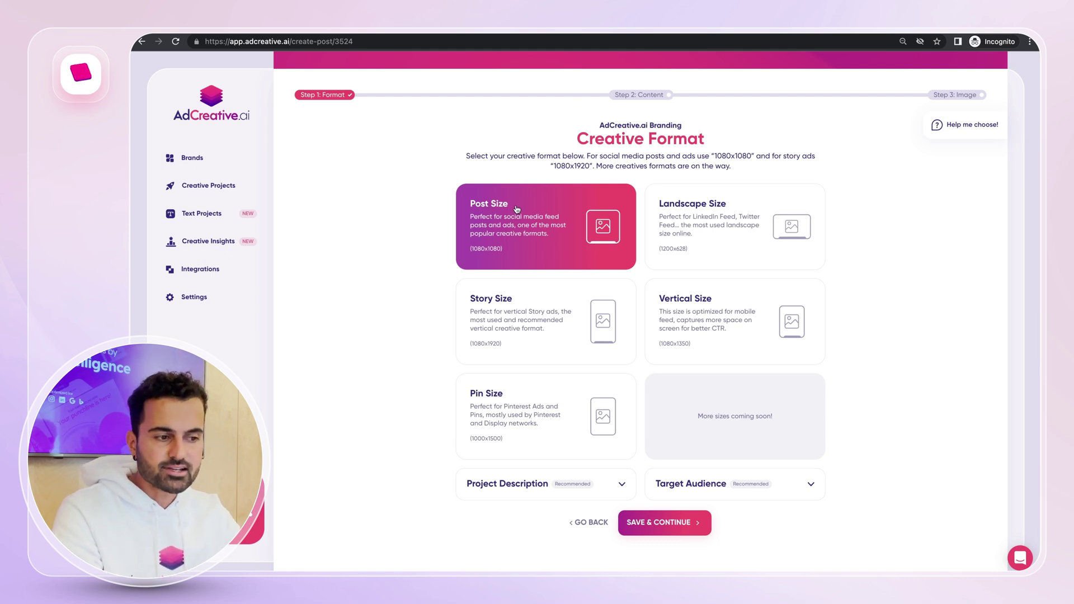
Expand the Project Description section below the 1080x1080 post size
scroll(514, 209, down, 1)
click(505, 476)
scroll(505, 474, down, 2)
Describe the project as a SaaS platform letting advertisers generate conversion-focused ad creatives
click(506, 462)
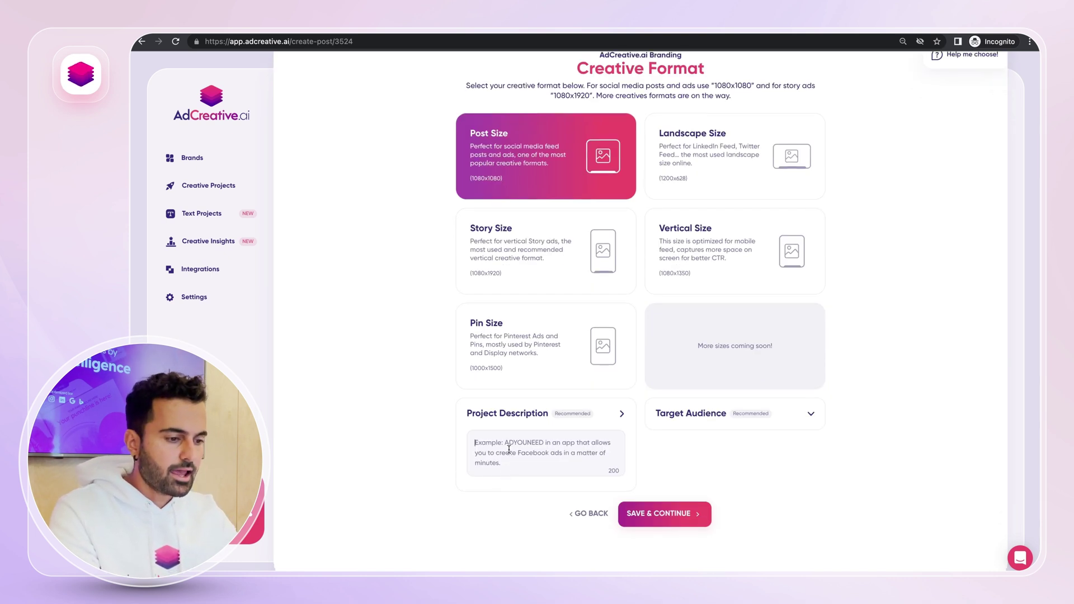
text(AdCreative.ai is a Saas paltform)
key(BackSpace)
key(BackSpace)
key(BackSpace)
key(BackSpace)
key(BackSpace)
key(BackSpace)
key(BackSpace)
key(BackSpace)
key(BackSpace)
text(platfor)
text(m that allows ad)
text(vertisers to gee)
text(ere)
text(ate )
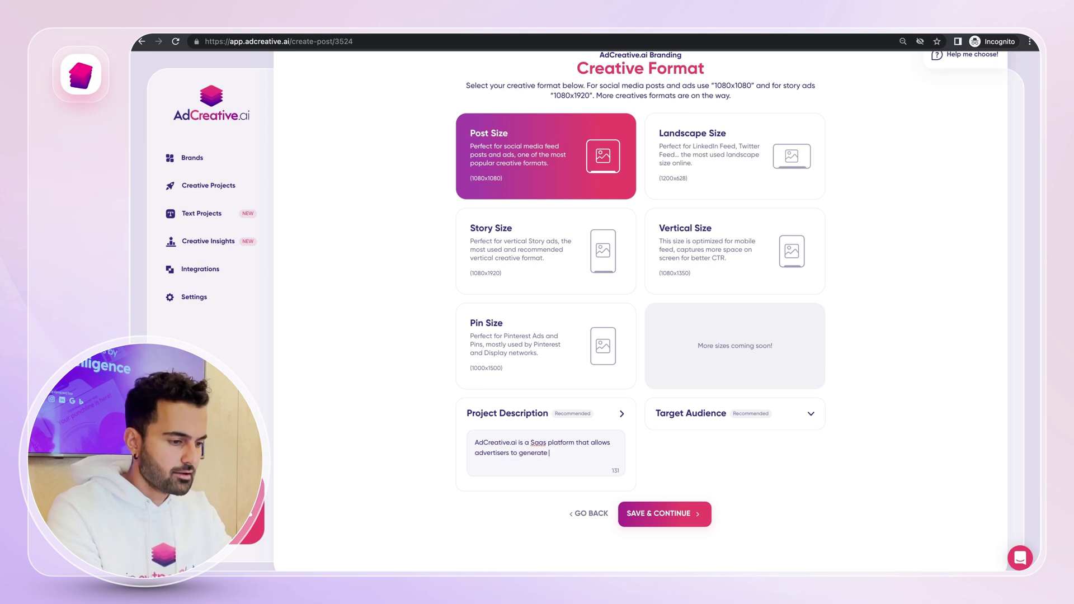
text(conversion focused ad creative.s)
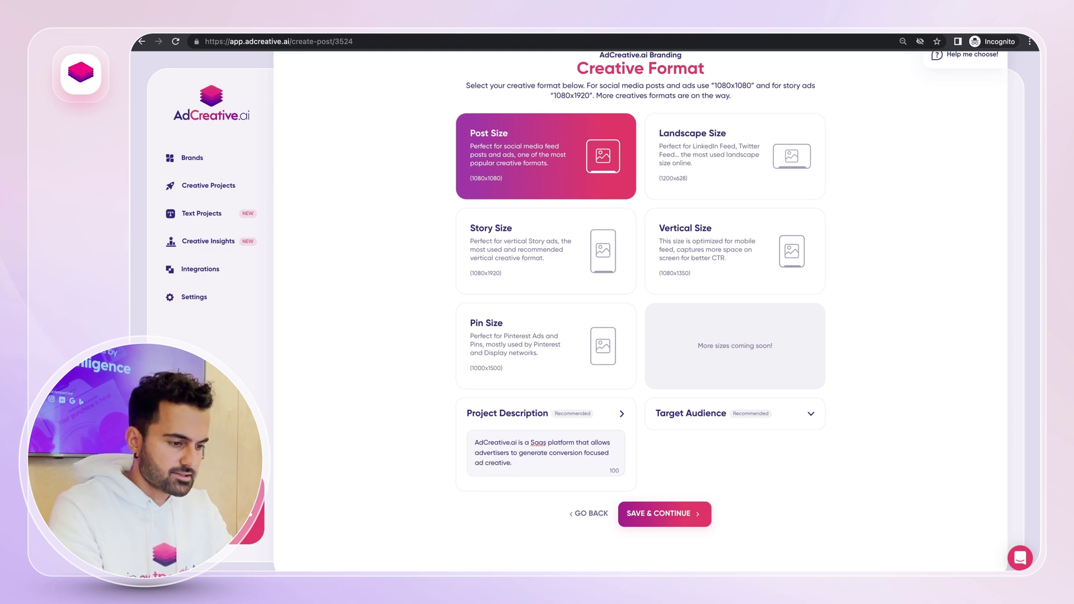
Set the target audience to 'advertisers' and save the step
click(691, 414)
text(advertisers)
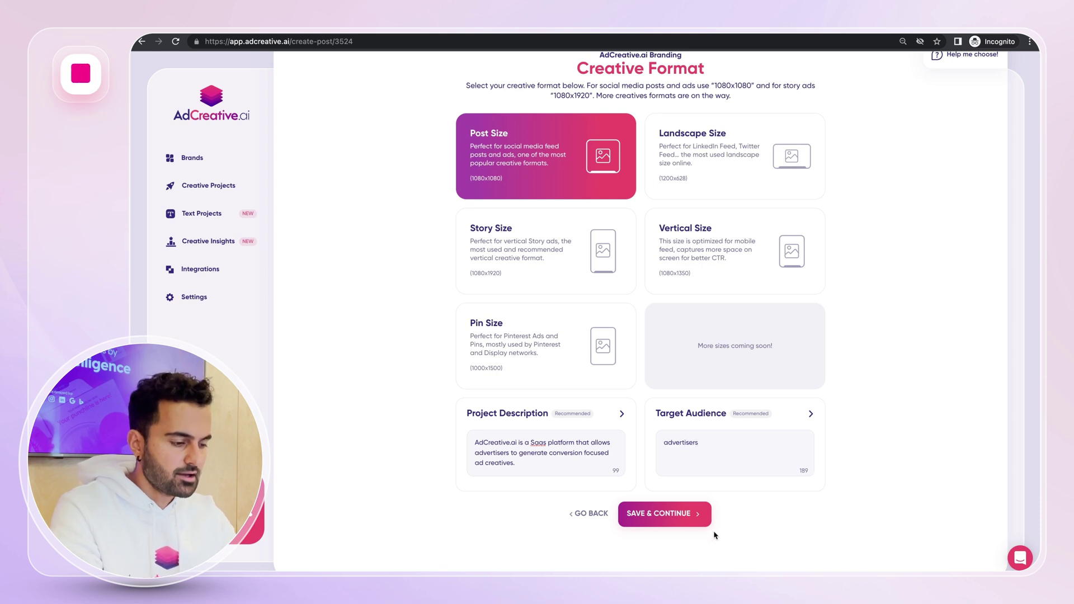
click(687, 516)
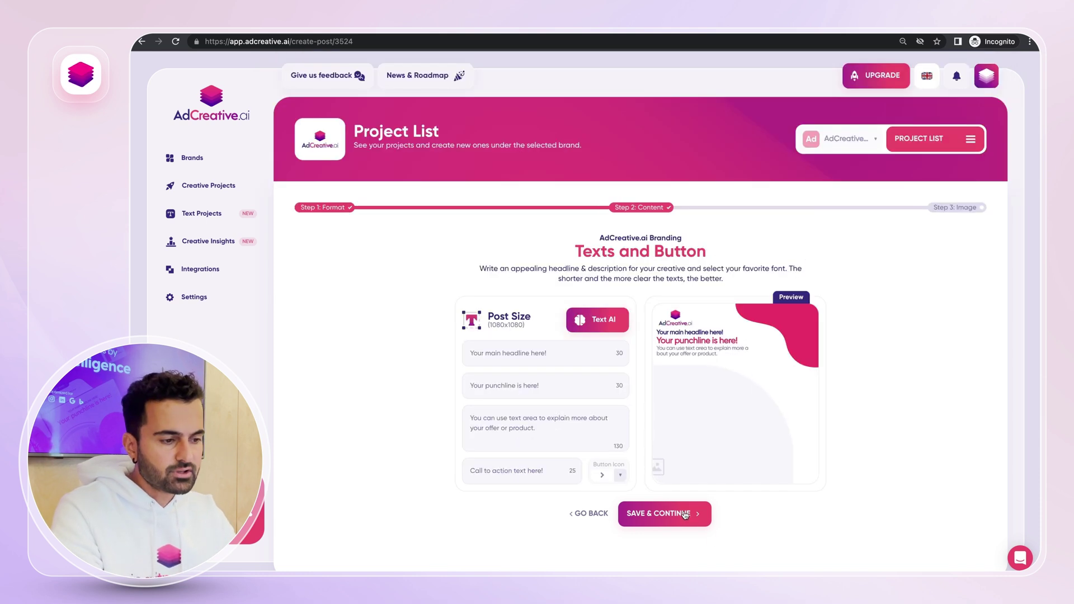
Generate English ad texts with AI and trim the first headline to 'Make your ads work harder!'
click(595, 330)
click(595, 346)
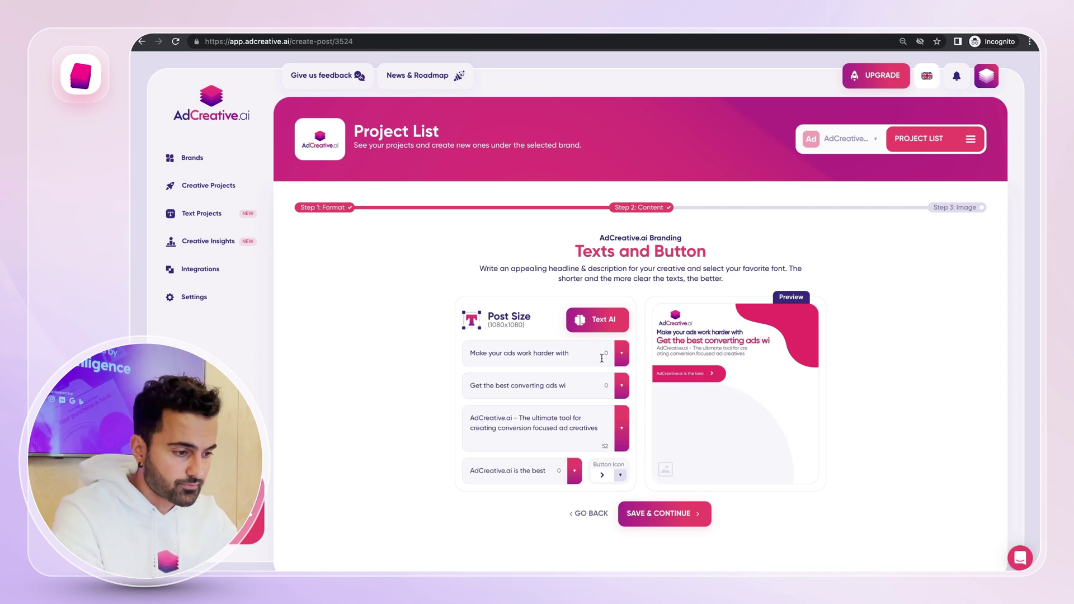
double_click(557, 353)
key(BackSpace)
key(BackSpace)
key(BackSpace)
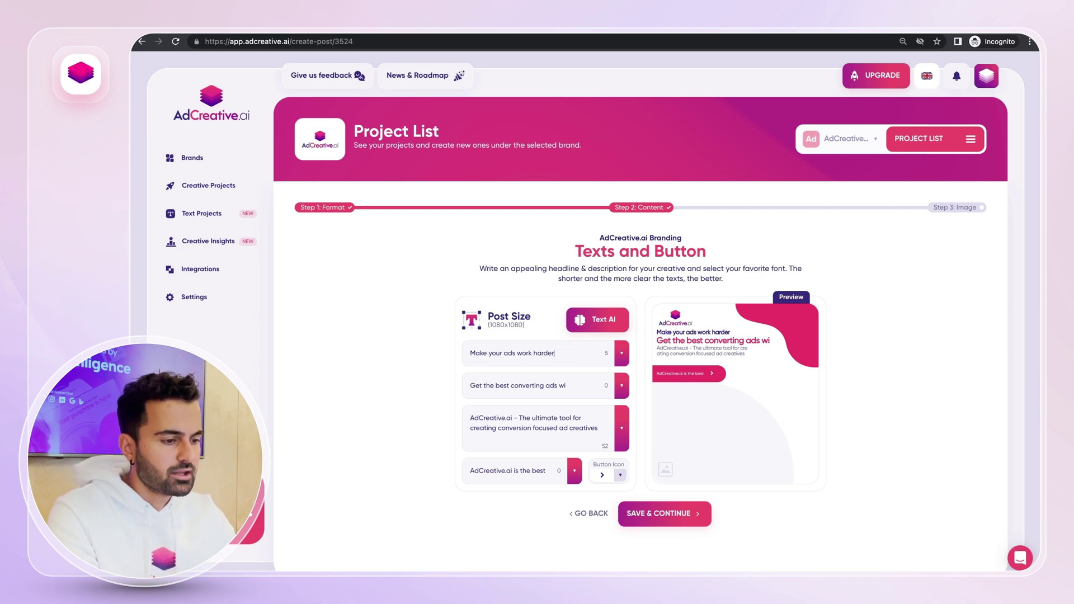
Use a suggested second headline, edited to read 'Create ads that get results!'
click(621, 386)
scroll(593, 425, down, 5)
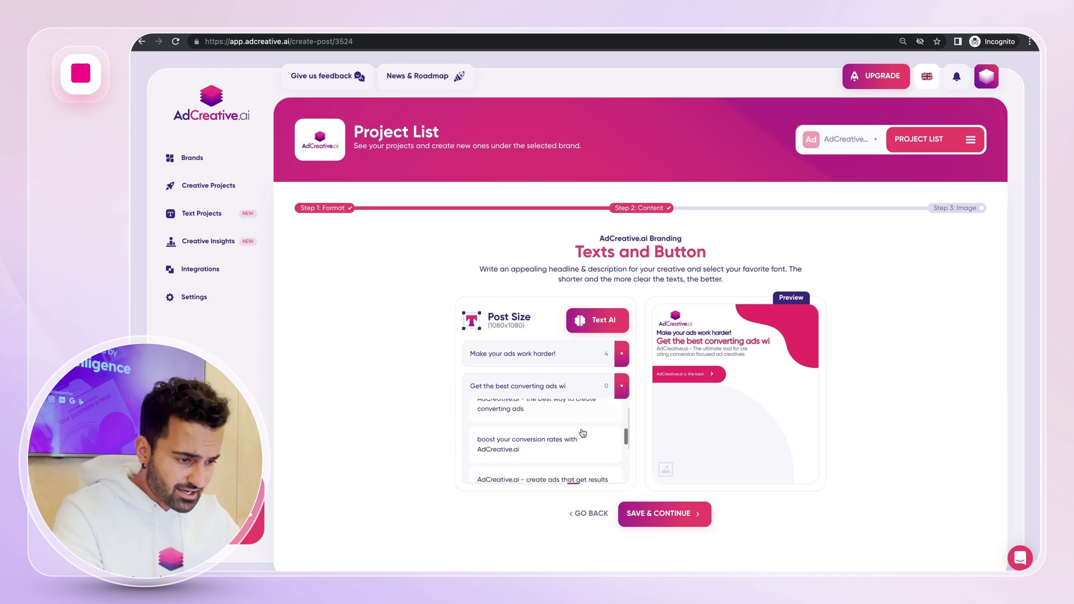
scroll(582, 432, down, 2)
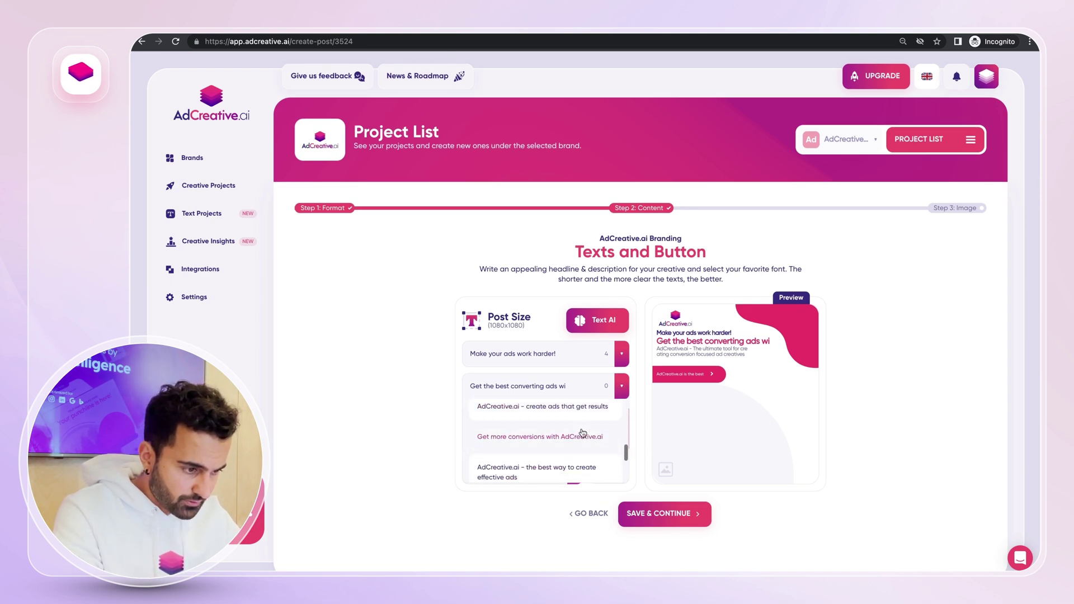
click(525, 406)
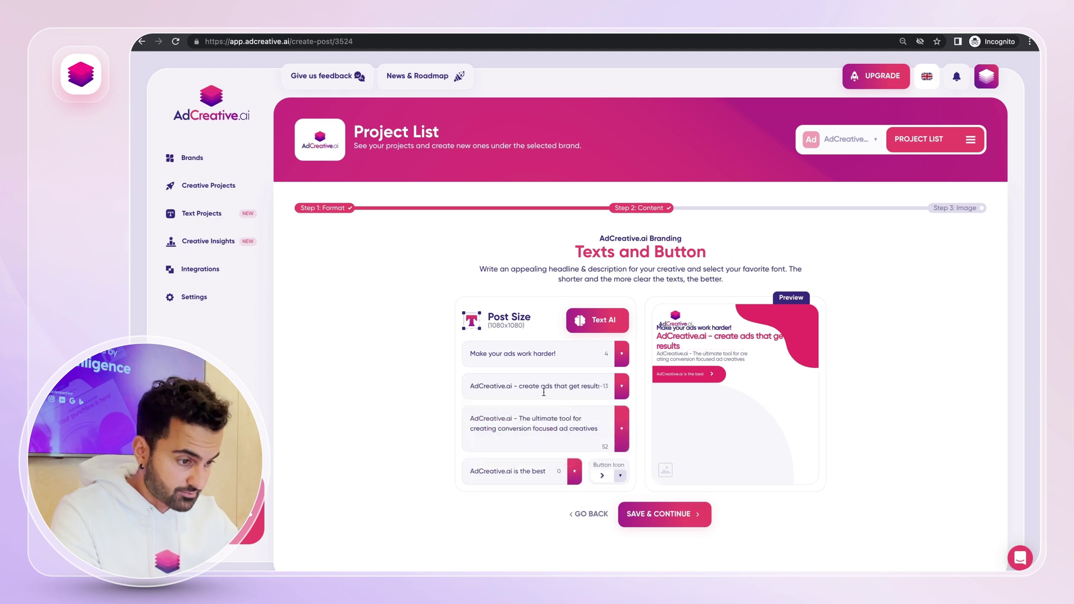
drag(523, 386, 469, 386)
text(C)
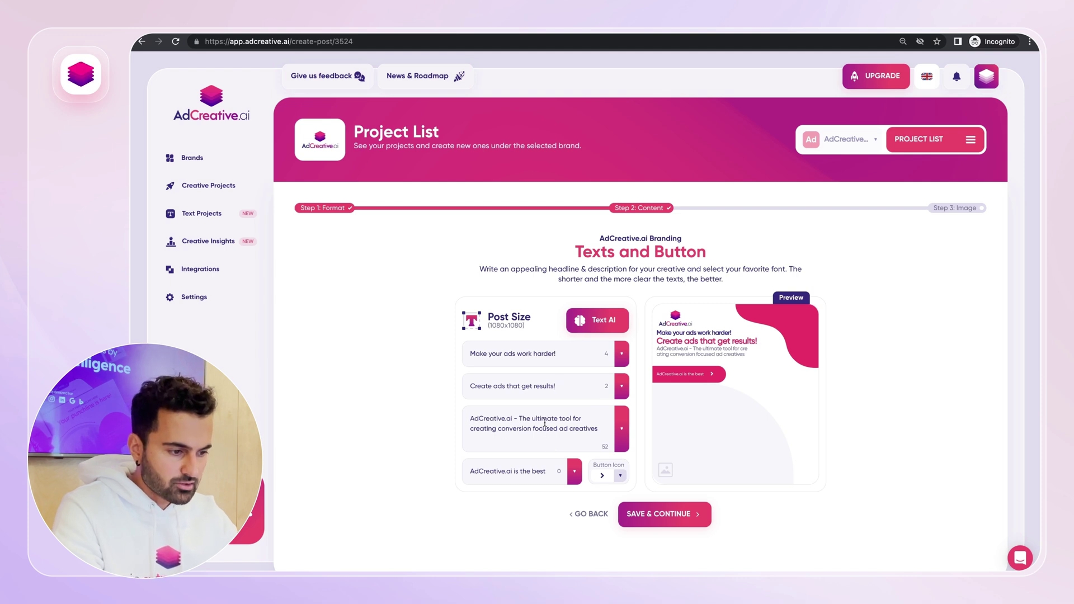
Change the button text to 'SIGN UP TODAY!' and save the texts
click(597, 429)
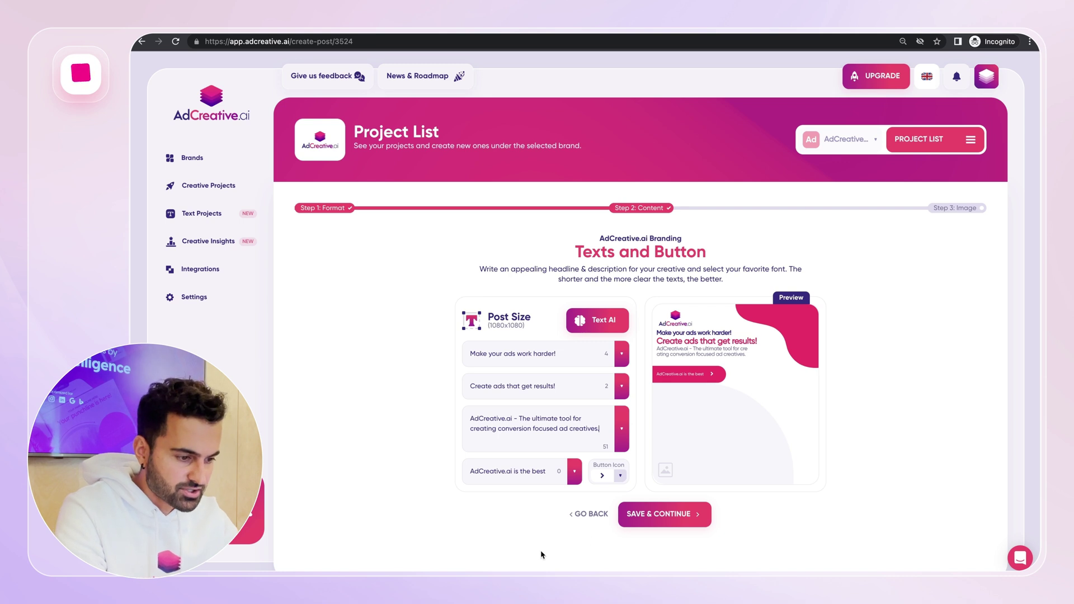
triple_click(512, 473)
text(SIGN UP)
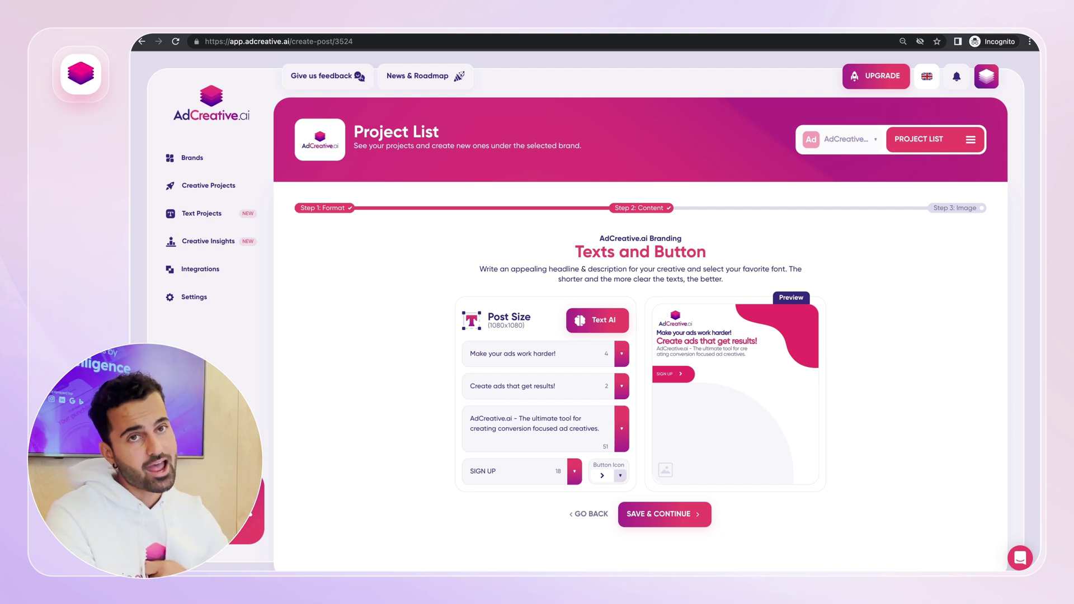
text(TODAY!)
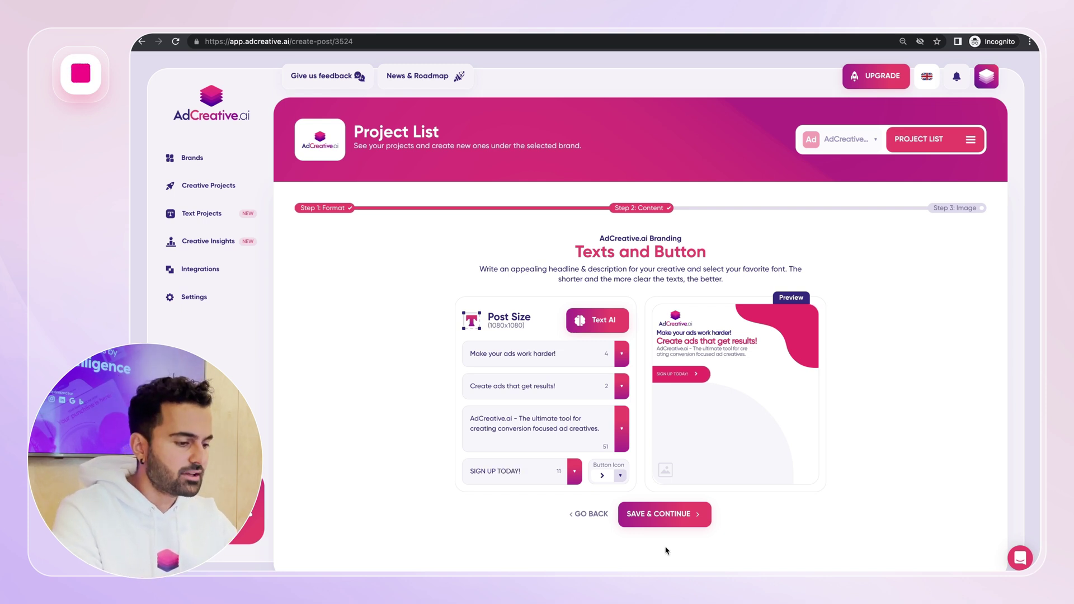
click(676, 520)
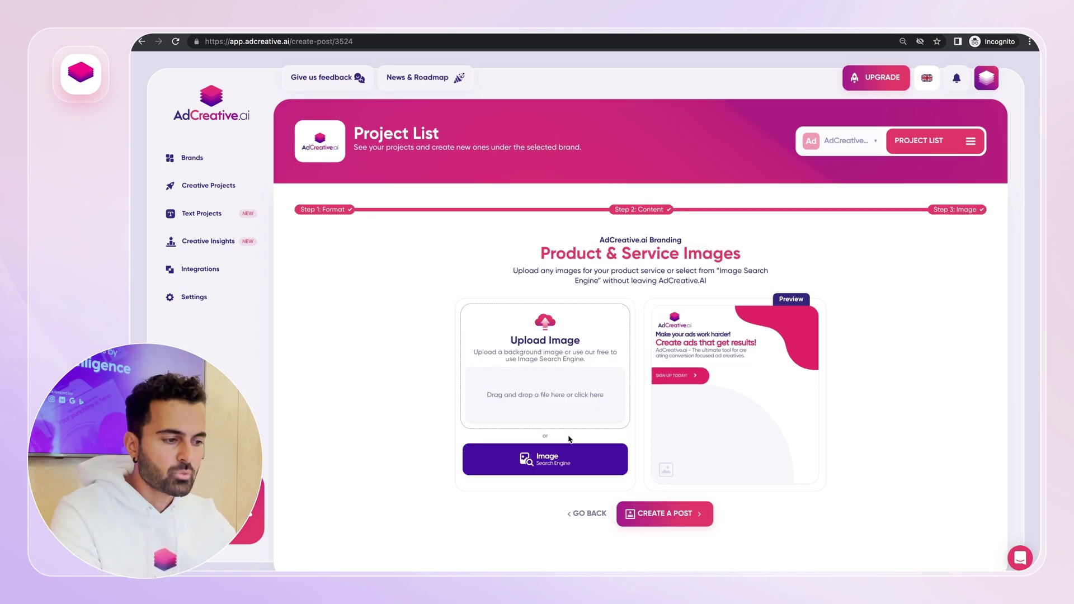
Search free stock images for 'facebook' and use the phone-beside-laptop photo
click(530, 465)
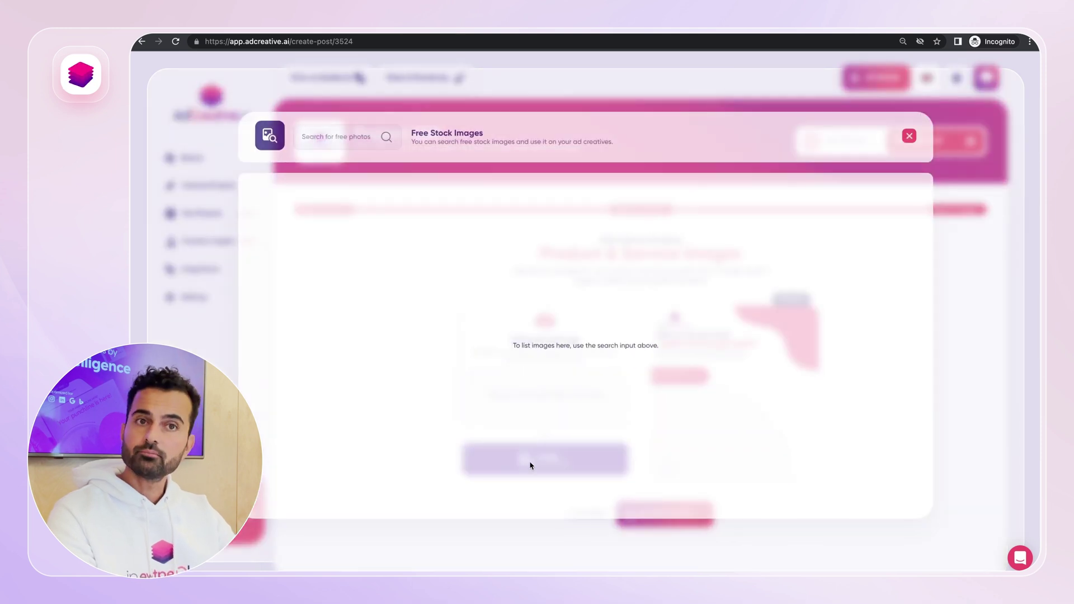
text(faceboo)
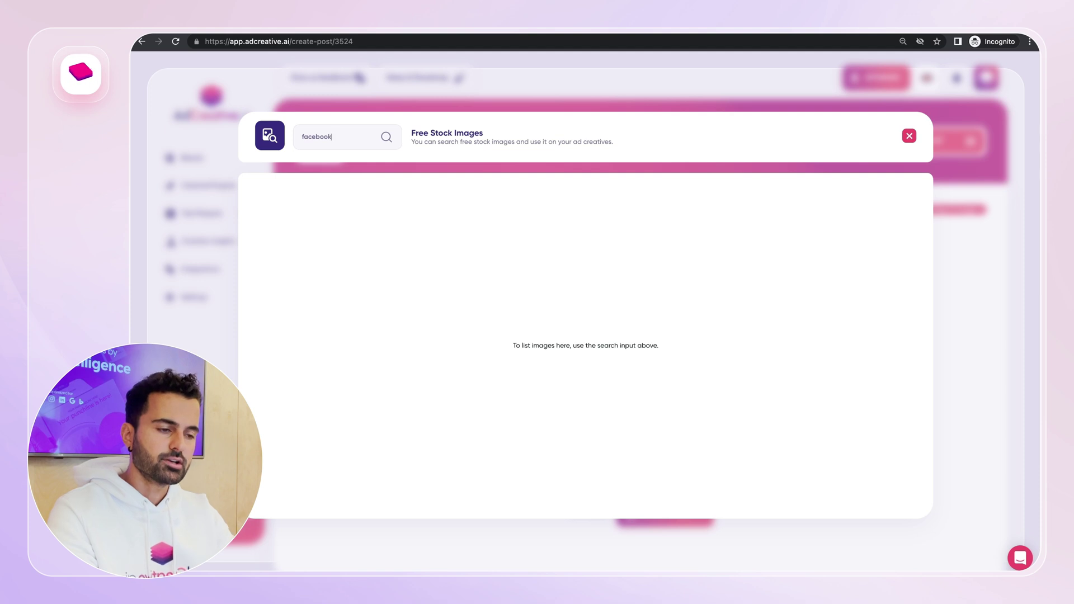
text(k)
key(Return)
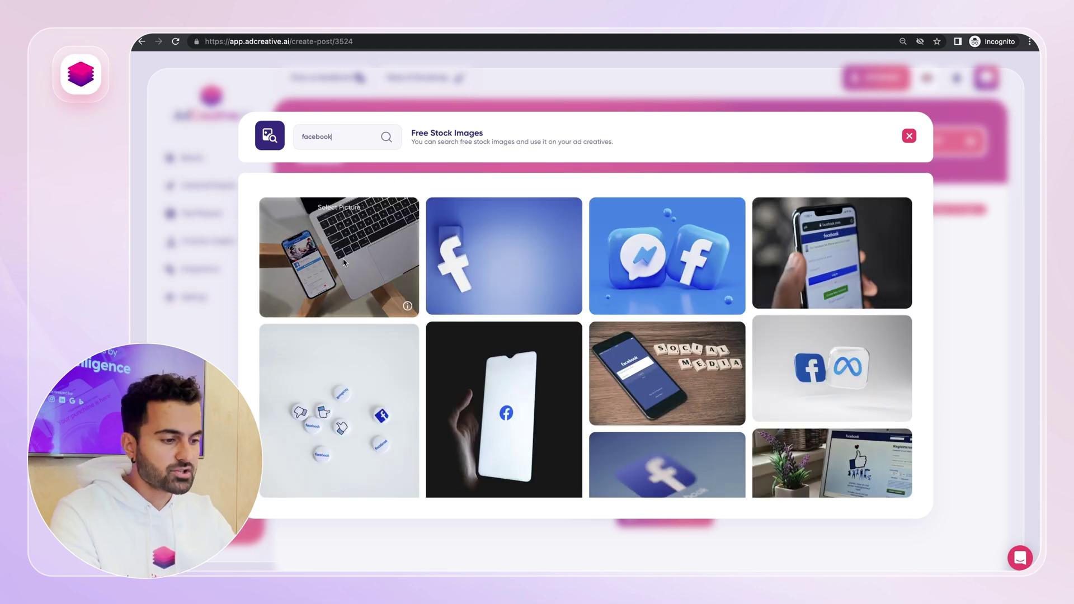
click(344, 263)
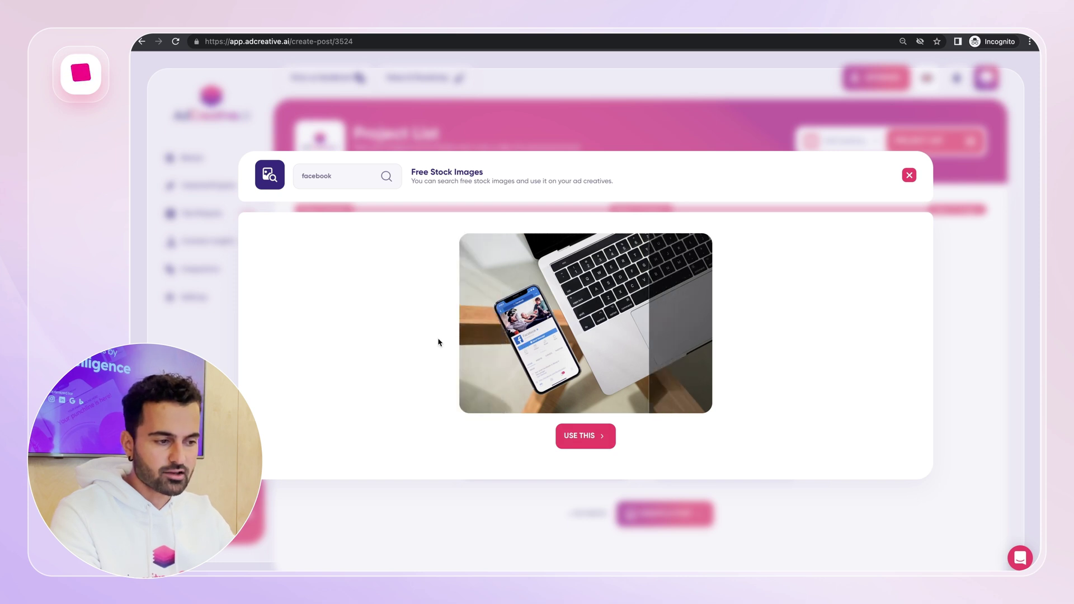
click(557, 431)
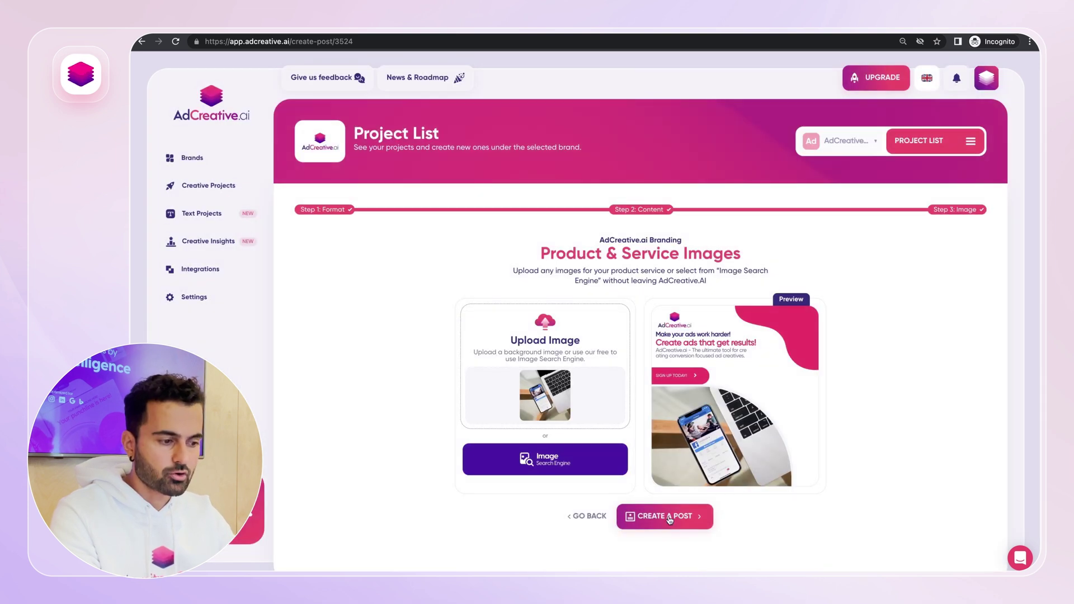
Name the project 'Dynamic Creative Optimization' and generate its creatives
click(665, 516)
text(Dynamic Creative Optimization)
click(574, 358)
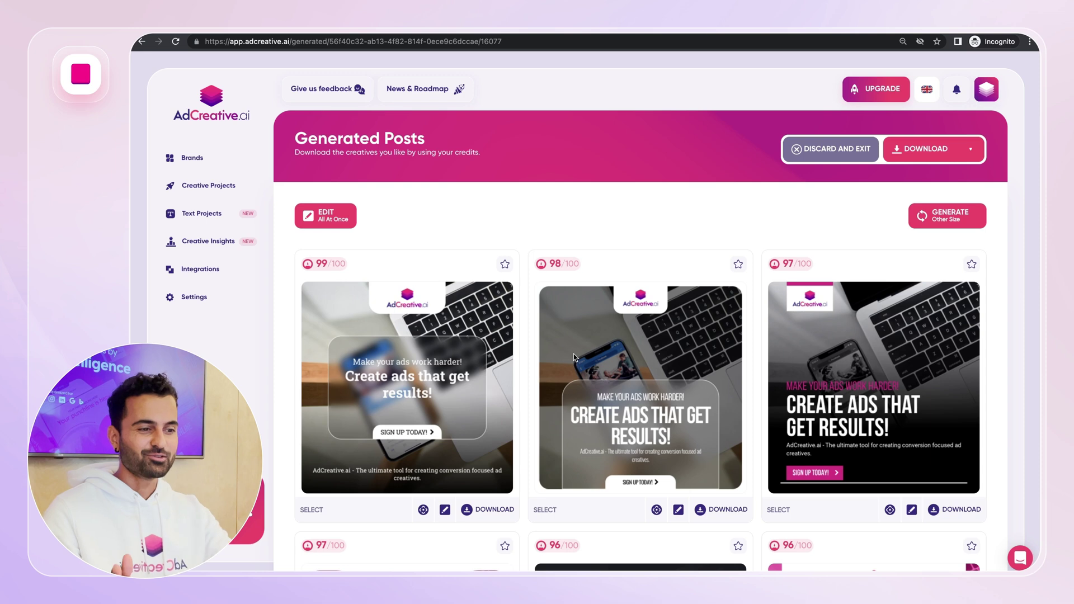
Scroll through the Generated Posts, from the 99/100 creatives down to those scored 77 and 76
scroll(576, 364, down, 1)
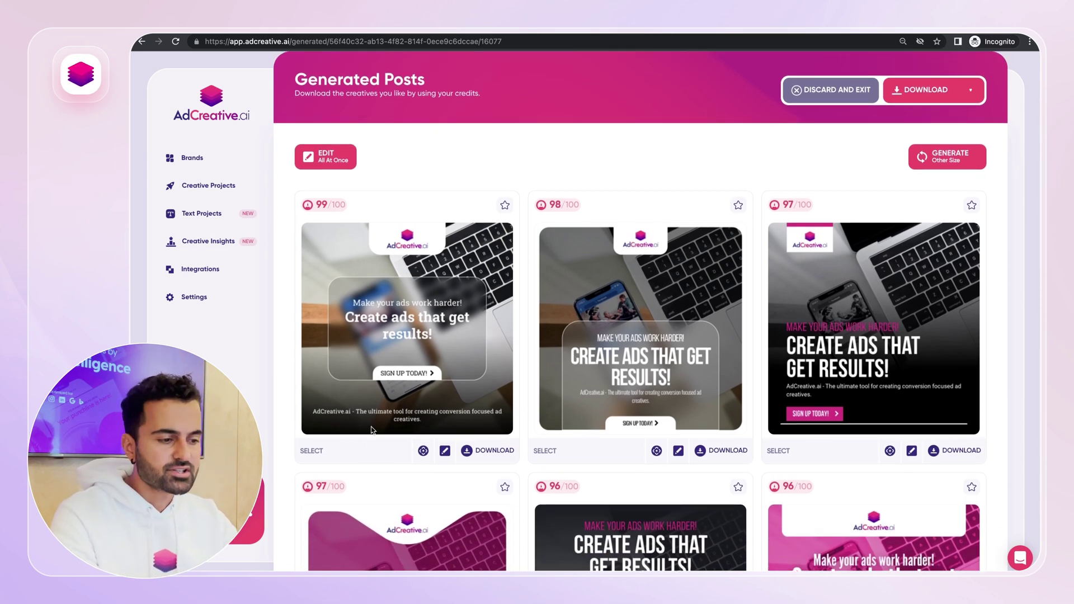
scroll(754, 401, down, 10)
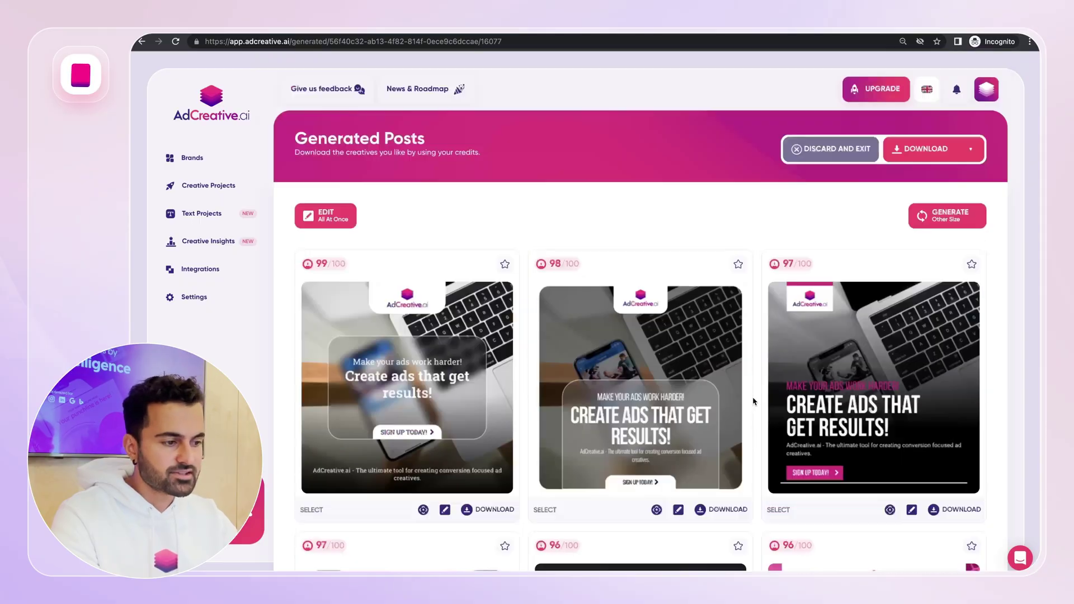
scroll(753, 401, down, 15)
scroll(754, 401, down, 15)
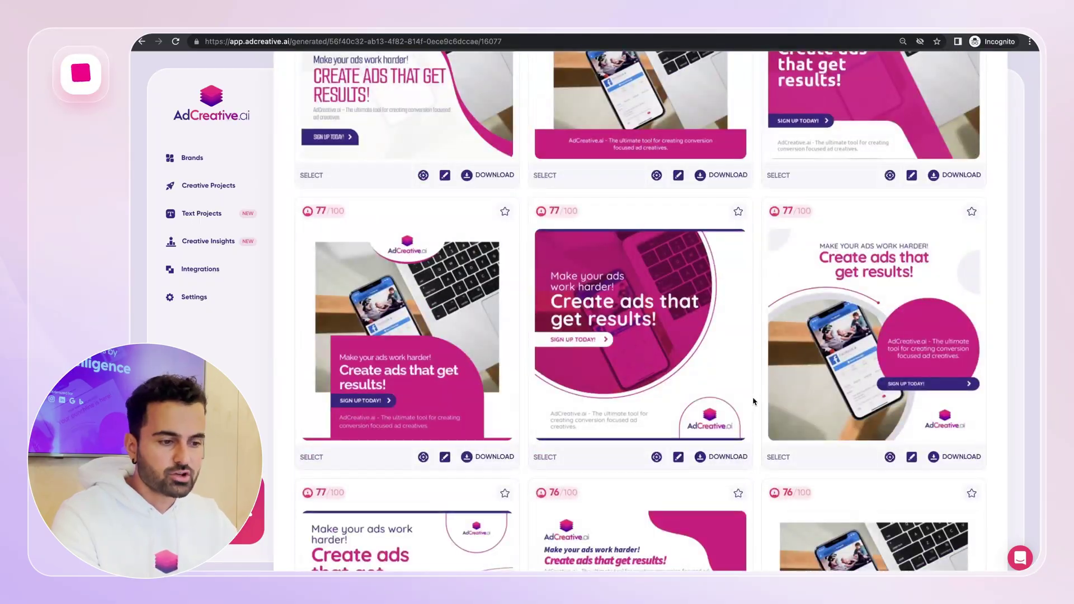
scroll(753, 401, up, 20)
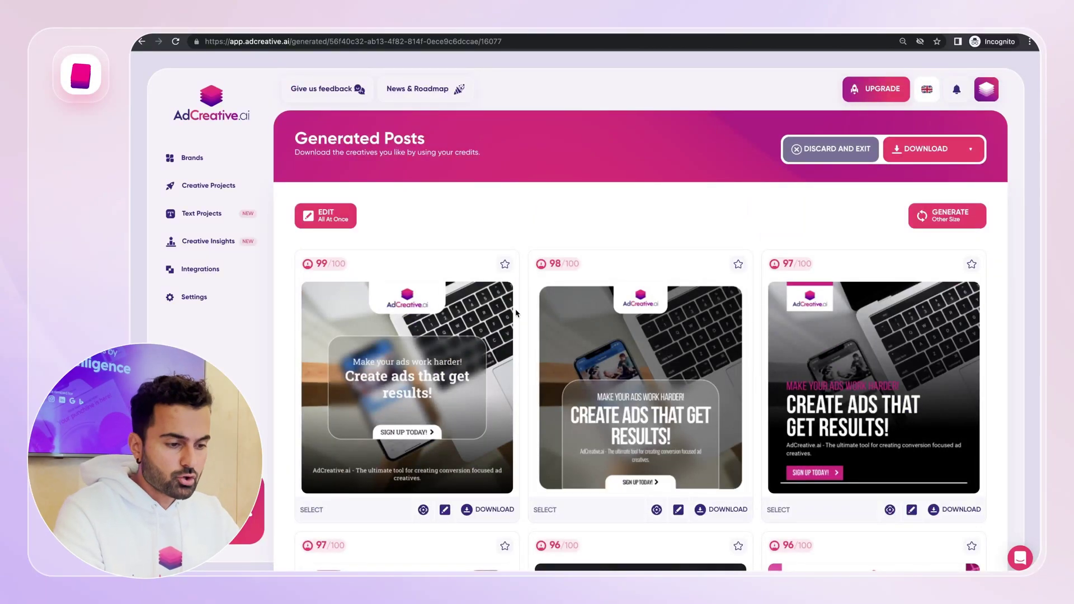
scroll(508, 309, down, 1)
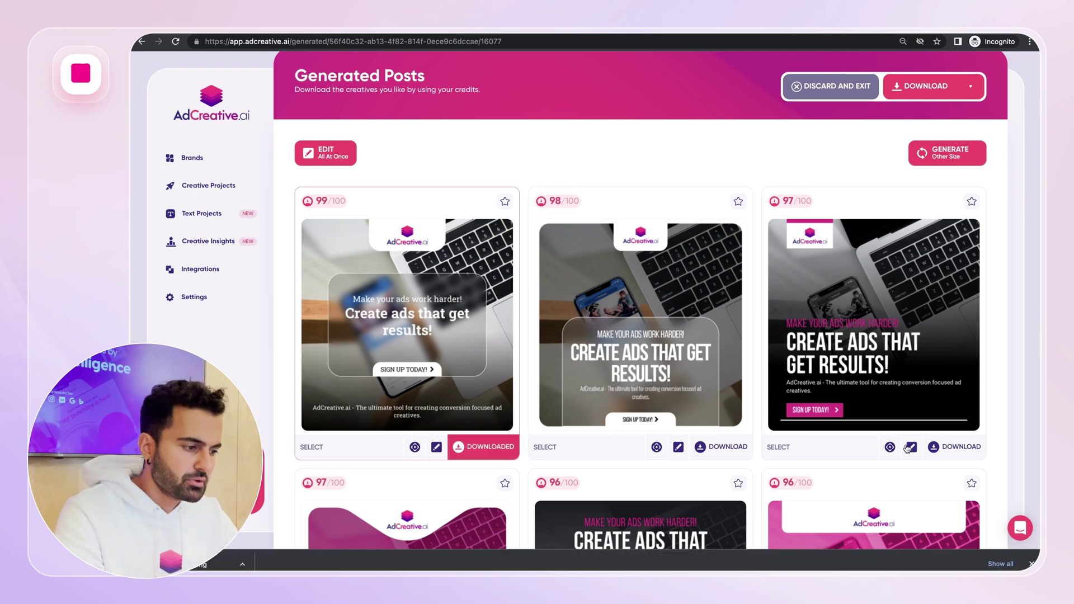
Download the 96/100 and 94/100 creatives
scroll(622, 192, down, 2)
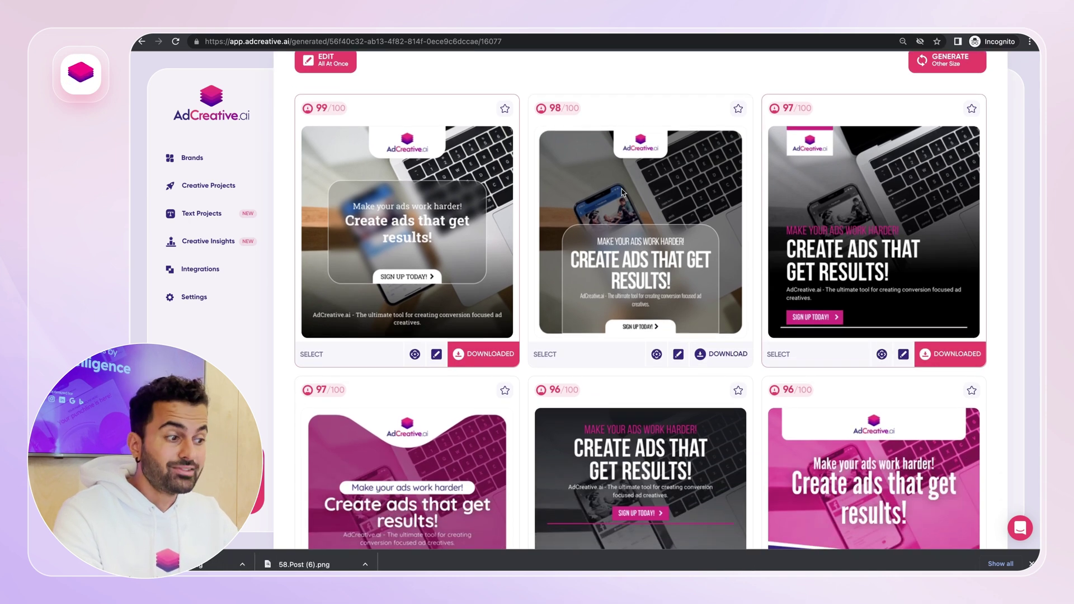
scroll(622, 192, down, 3)
scroll(621, 193, down, 2)
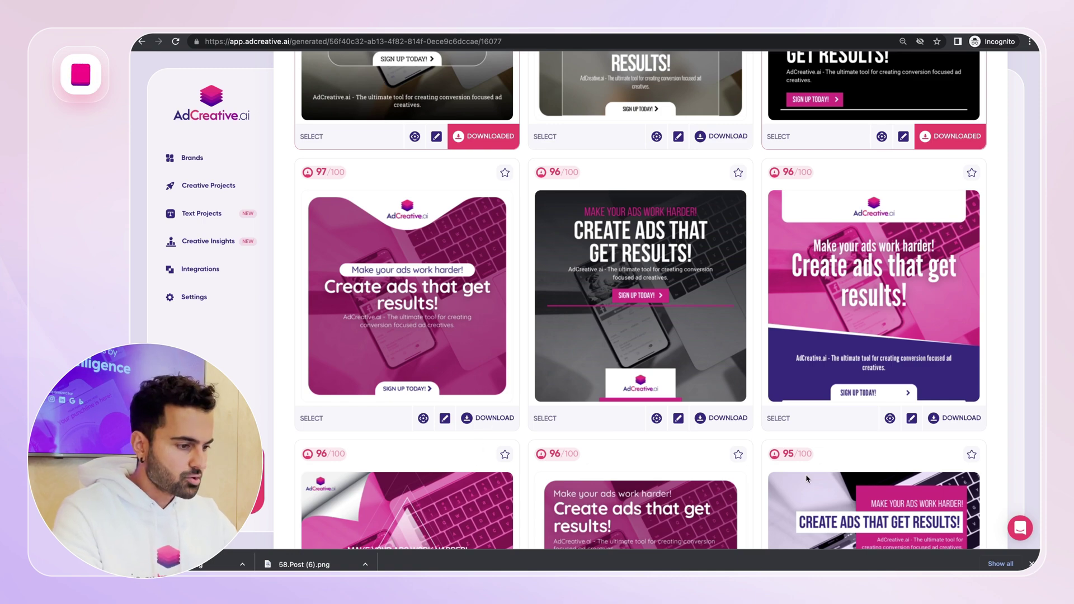
click(750, 420)
scroll(666, 273, down, 5)
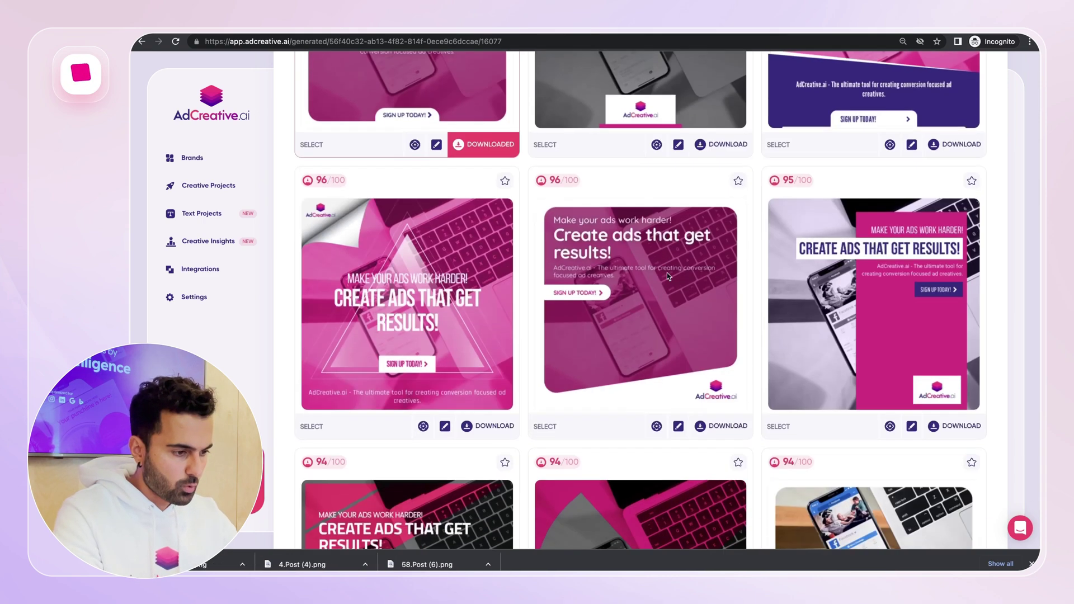
scroll(730, 221, down, 5)
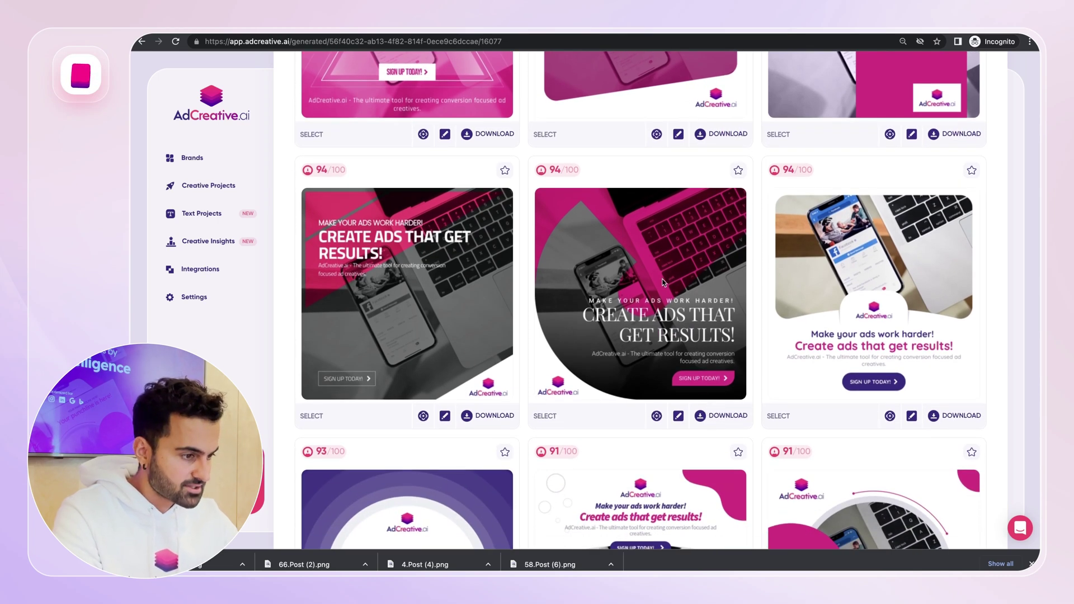
click(721, 415)
Download the pink 'Create ads that get results!' creative and open 4.Post (4).png
scroll(727, 391, down, 4)
scroll(950, 291, up, 2)
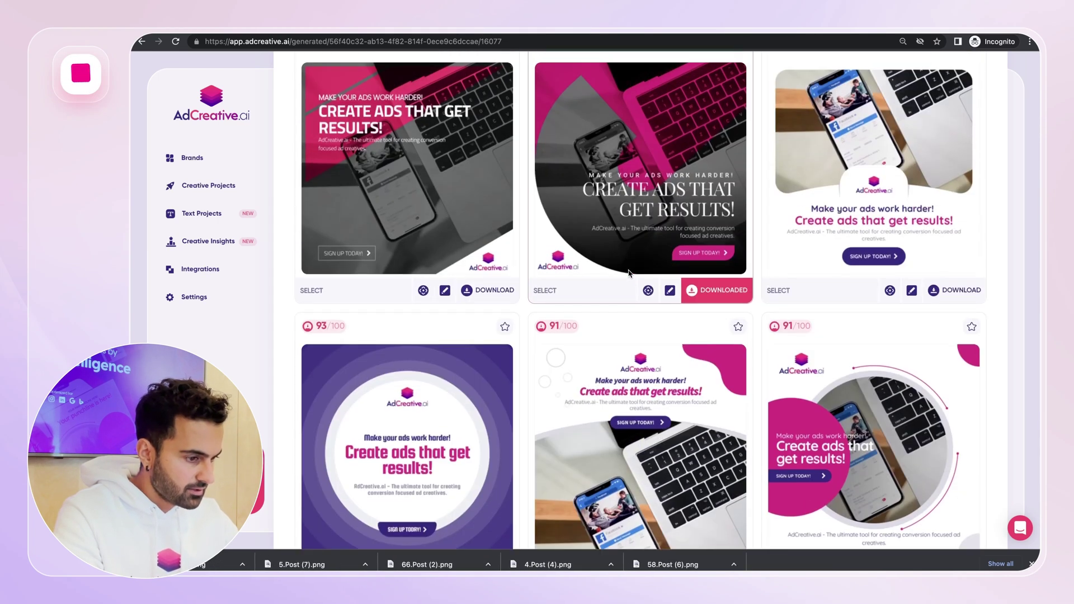
scroll(880, 184, down, 8)
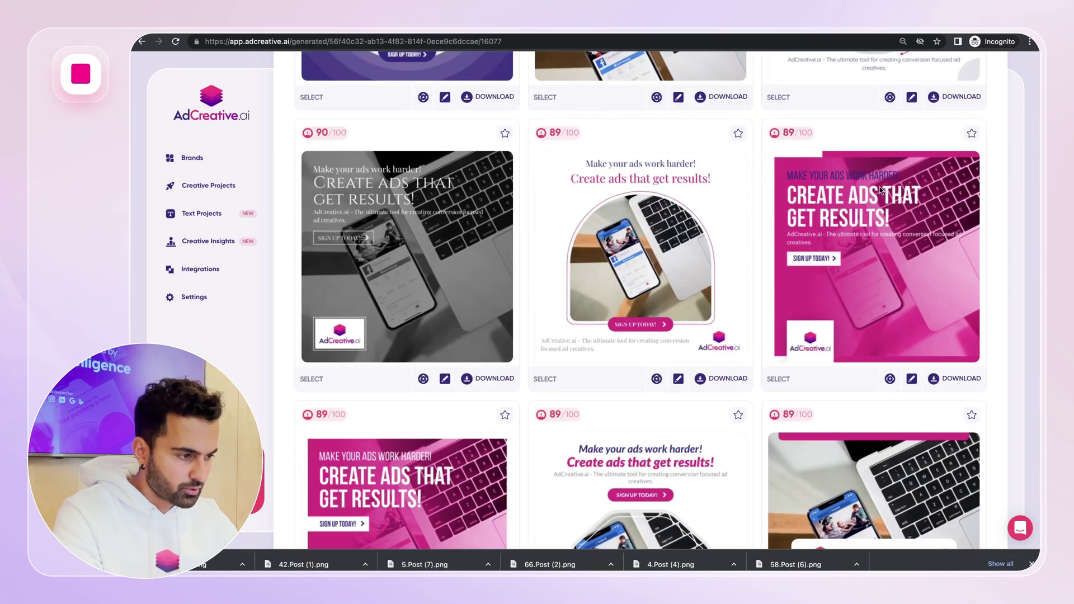
click(945, 379)
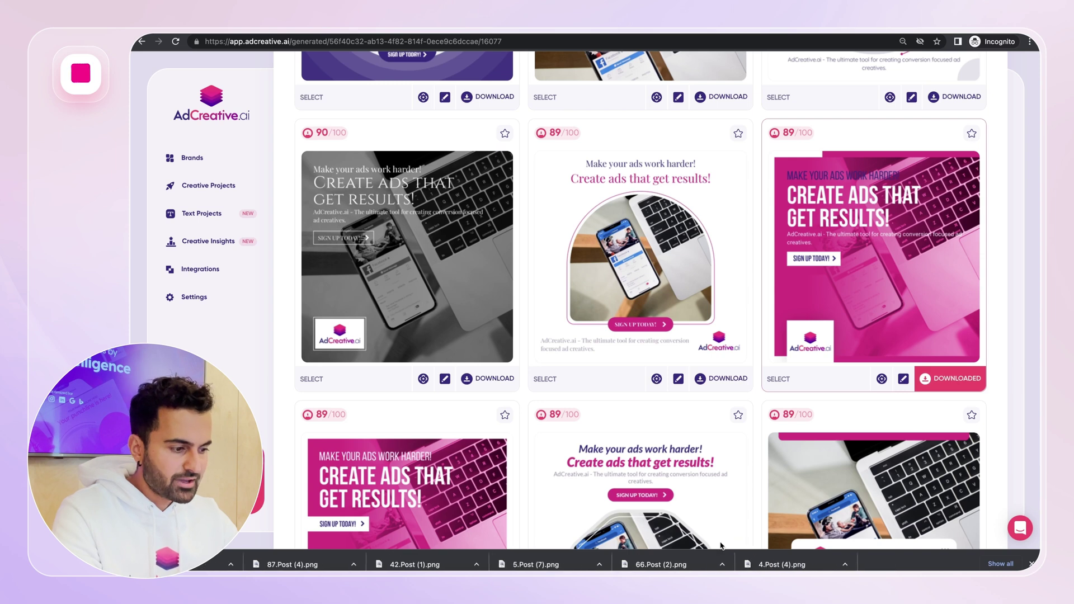
click(796, 569)
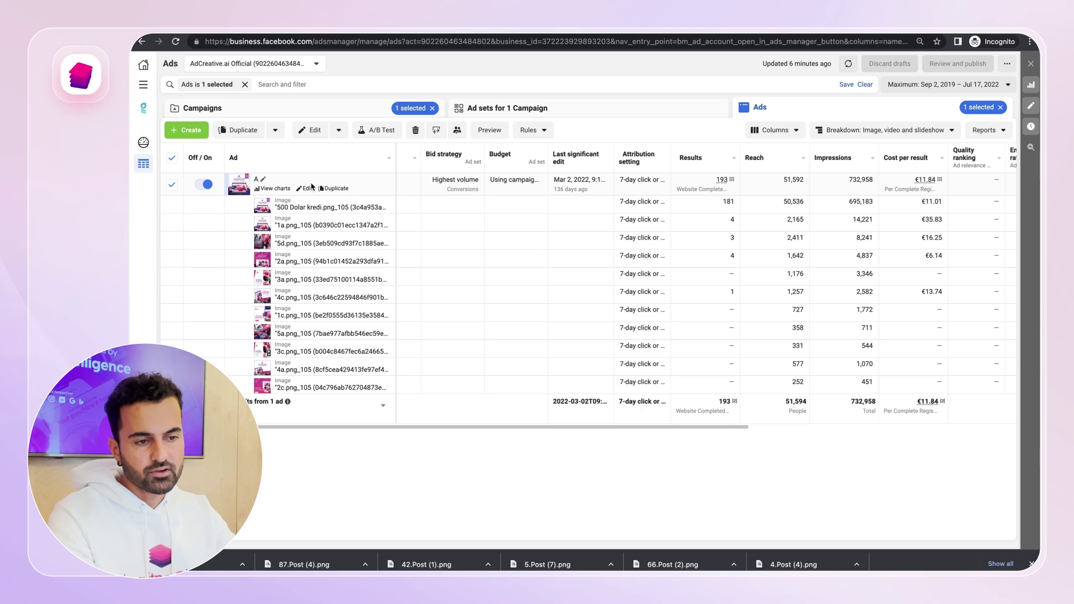
click(307, 189)
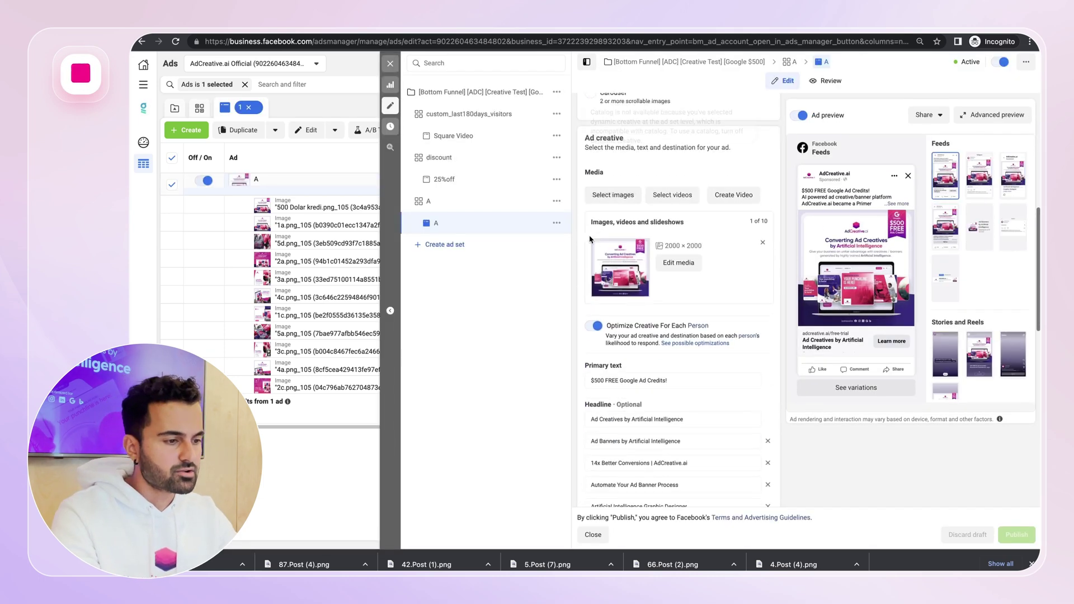
click(622, 195)
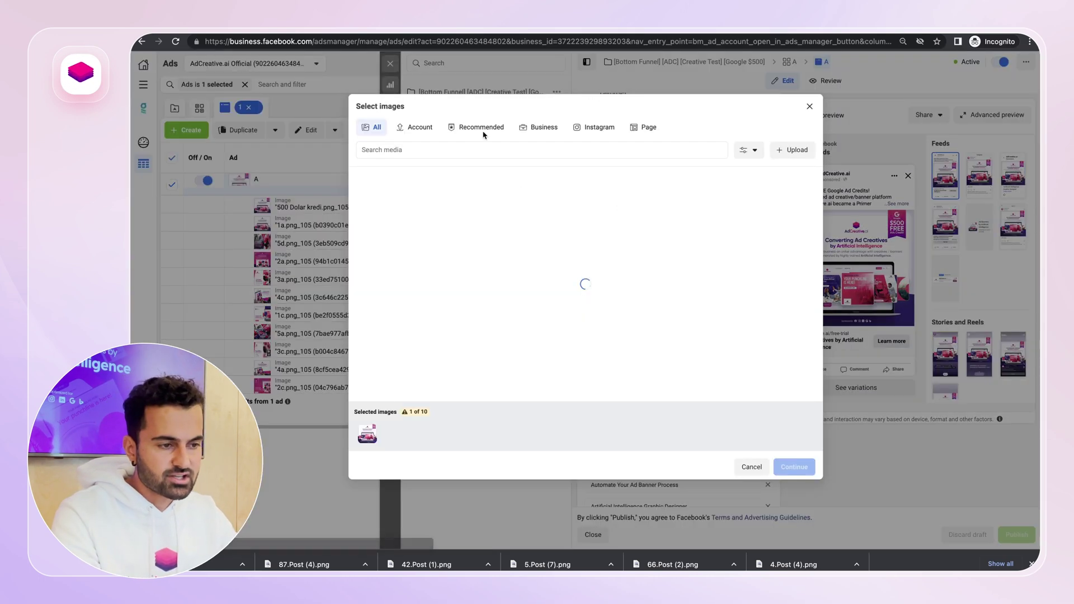
click(422, 129)
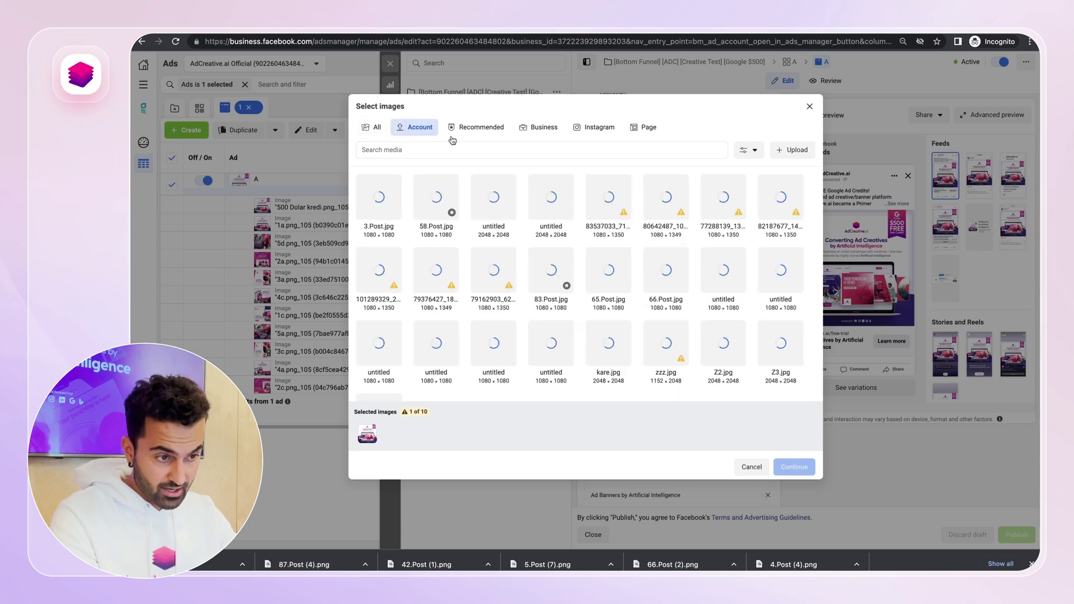
click(806, 107)
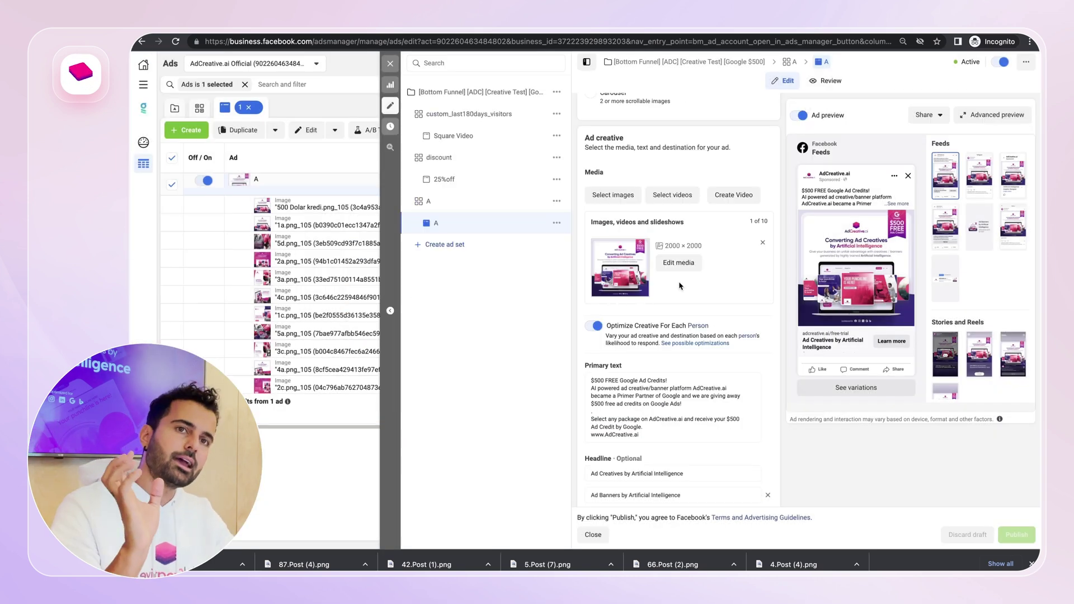
mouse_move(336, 25)
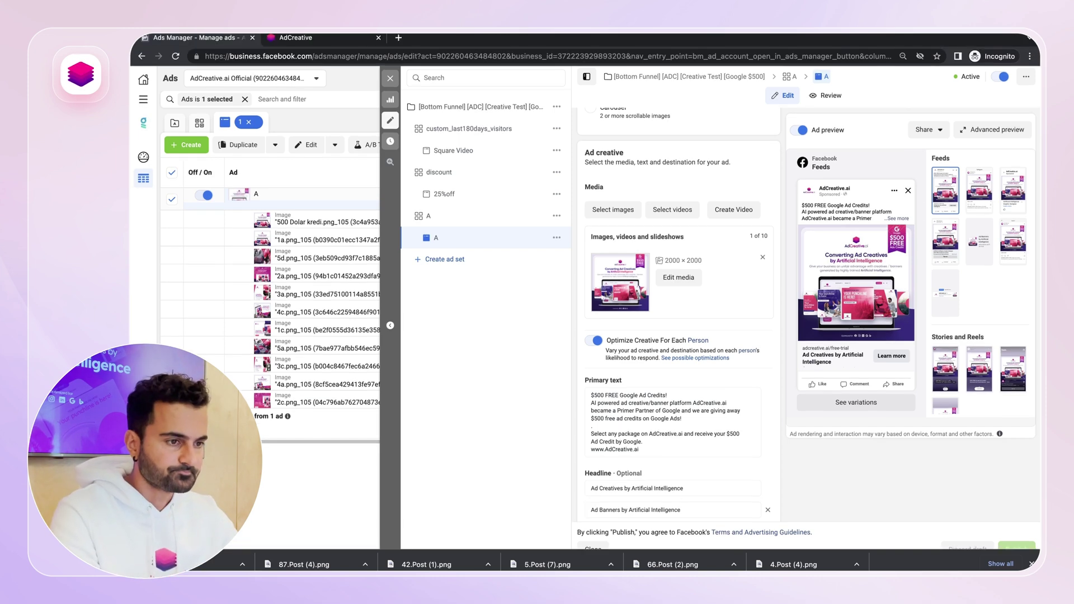
click(390, 63)
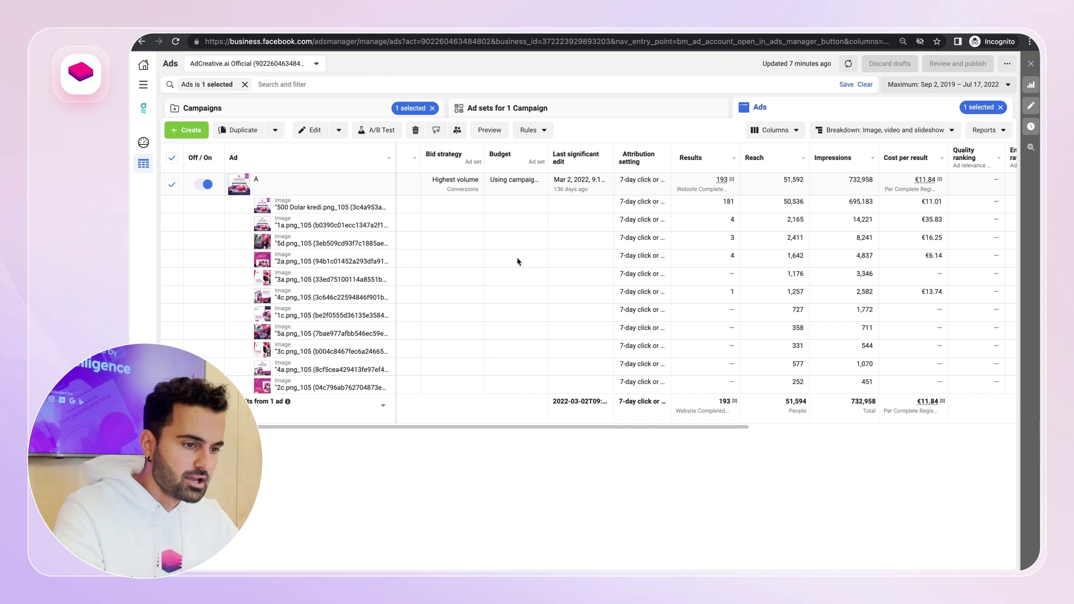
Replace ad A's per-image breakdown with a text breakdown; the '$500 FREE Google Ad Credits!' variant leads with 190 results
click(931, 132)
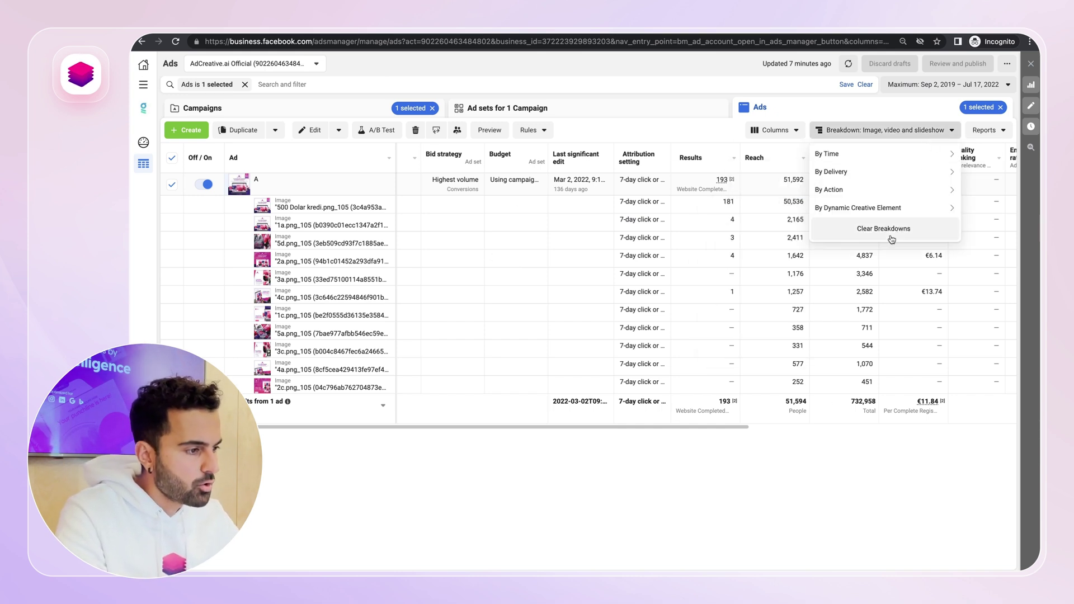
click(883, 241)
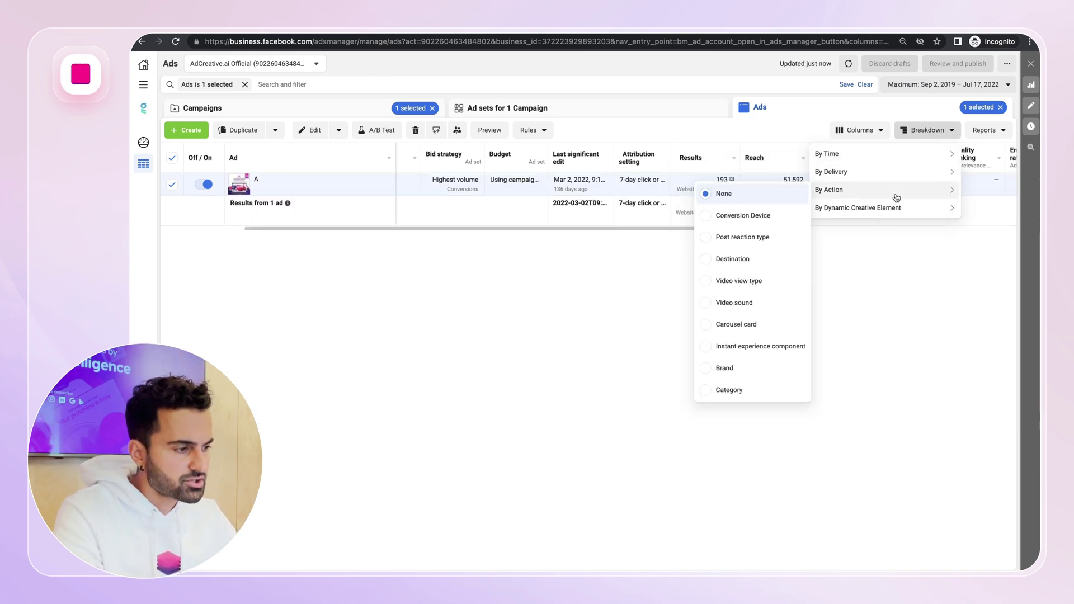
mouse_move(890, 206)
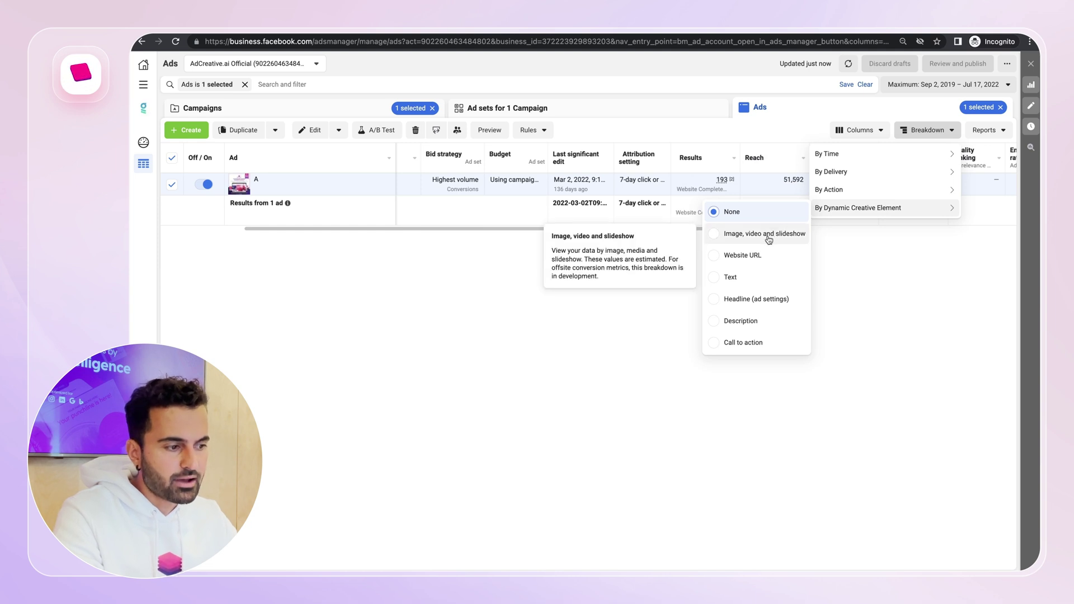
click(753, 279)
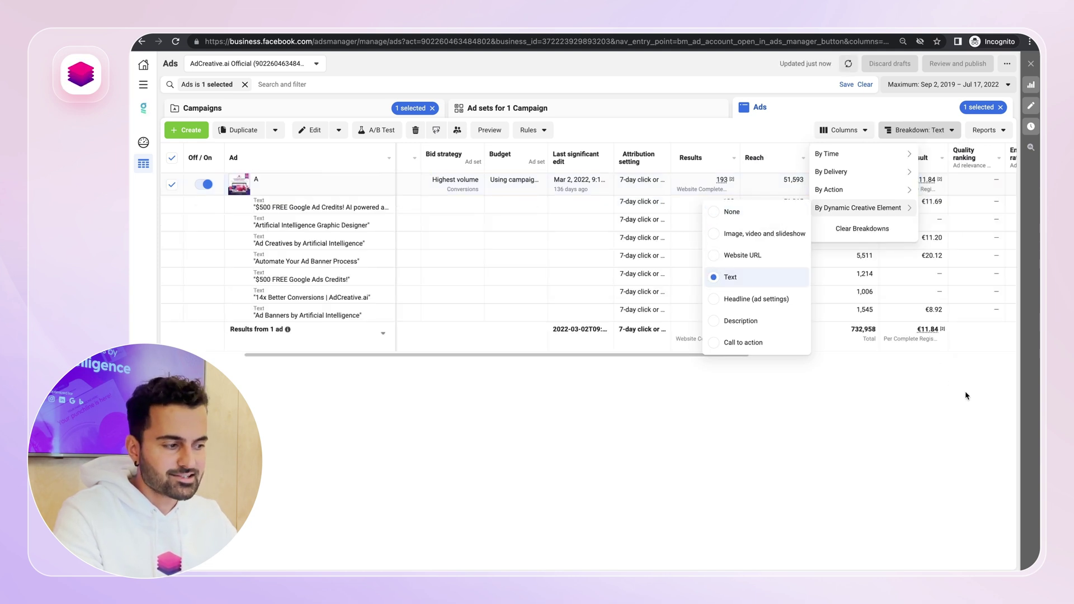
click(467, 357)
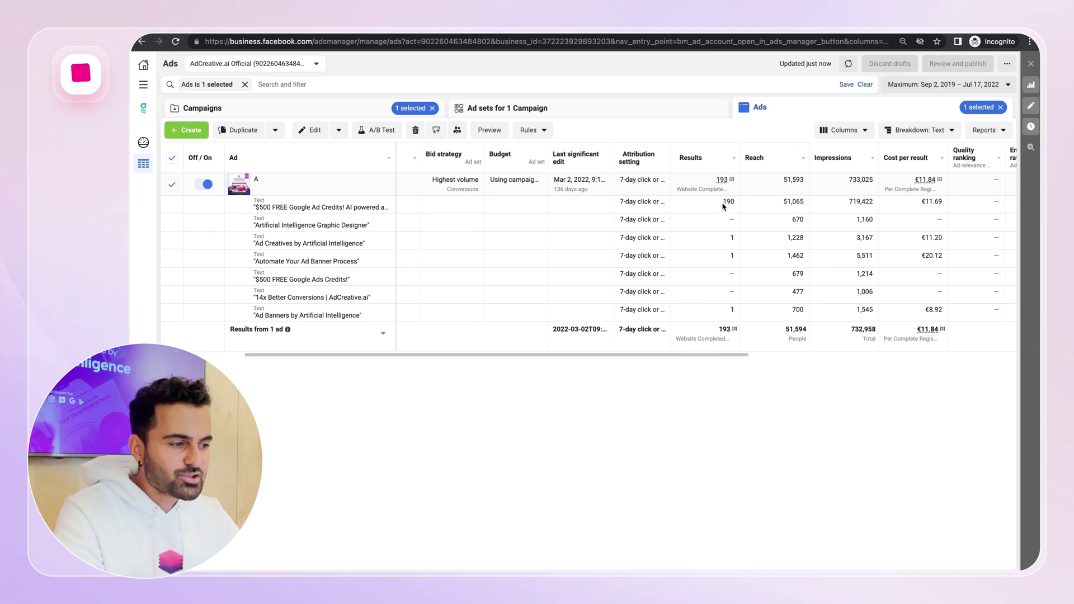
drag(730, 202, 735, 206)
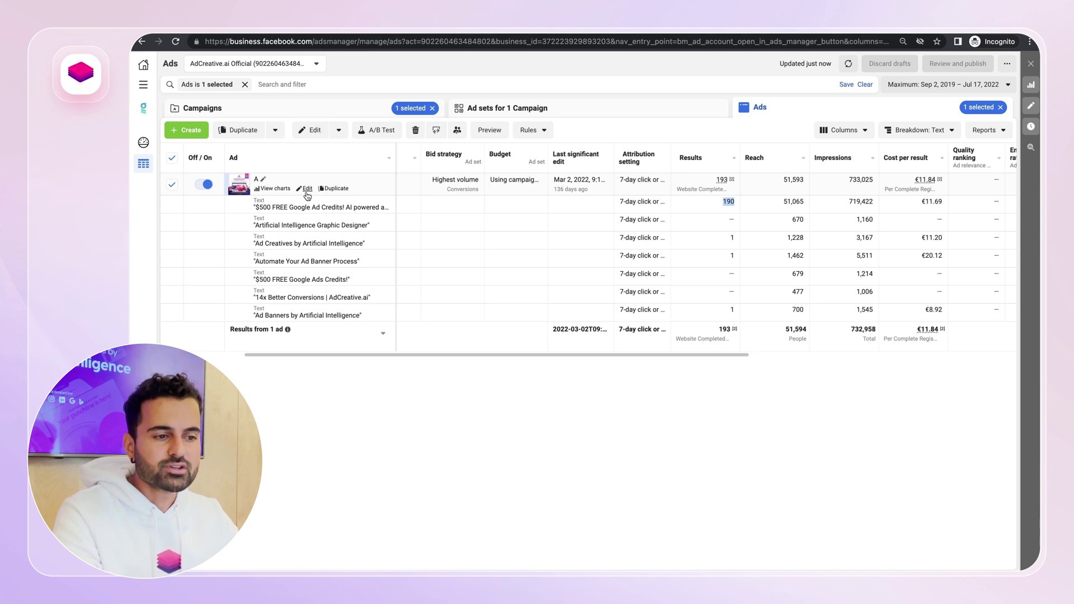
Open ad A for editing and expand its primary text to read it fully
click(307, 189)
scroll(690, 213, down, 10)
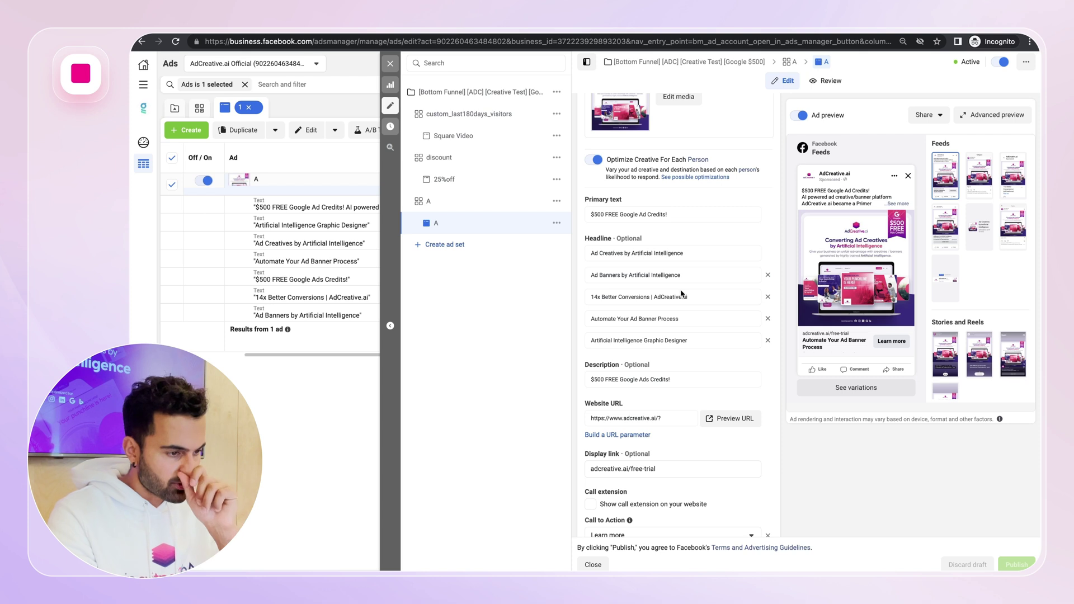
click(685, 216)
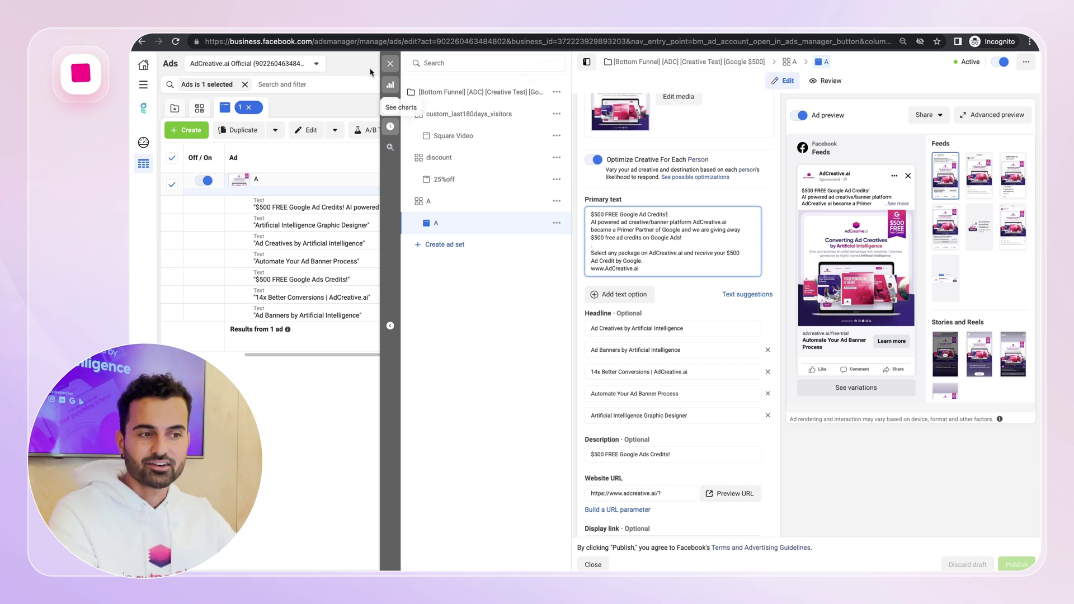
Create a new text project in AdCreative.ai's Text Generator
click(307, 43)
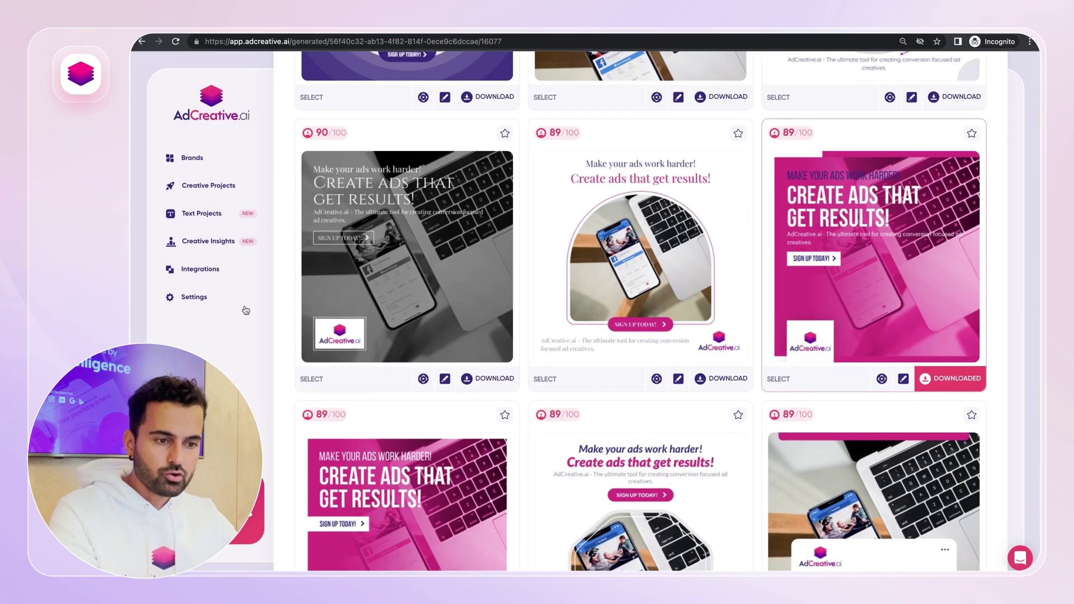
click(203, 214)
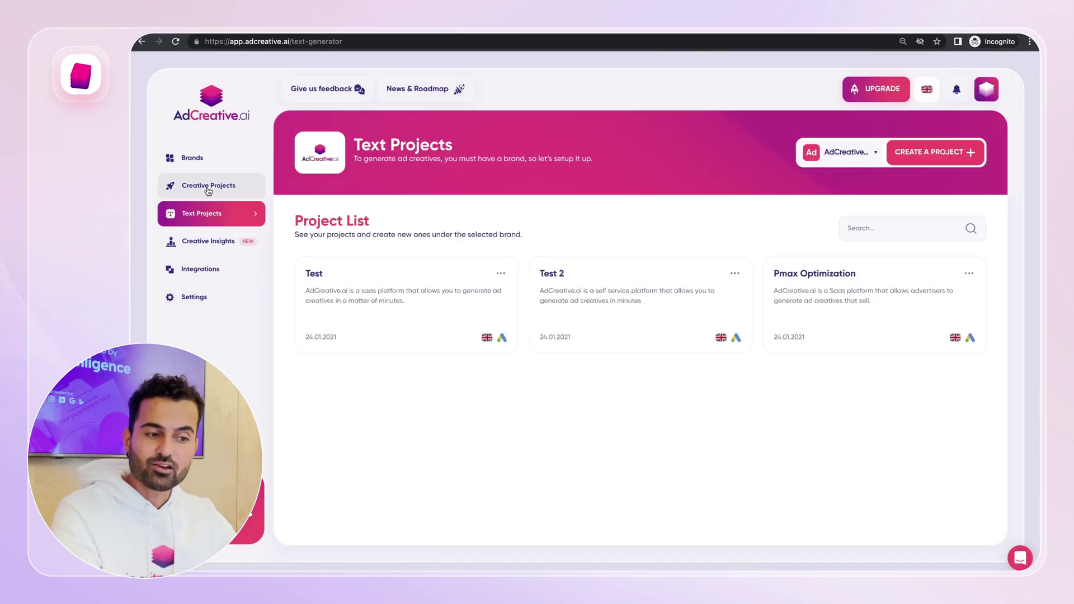
click(929, 161)
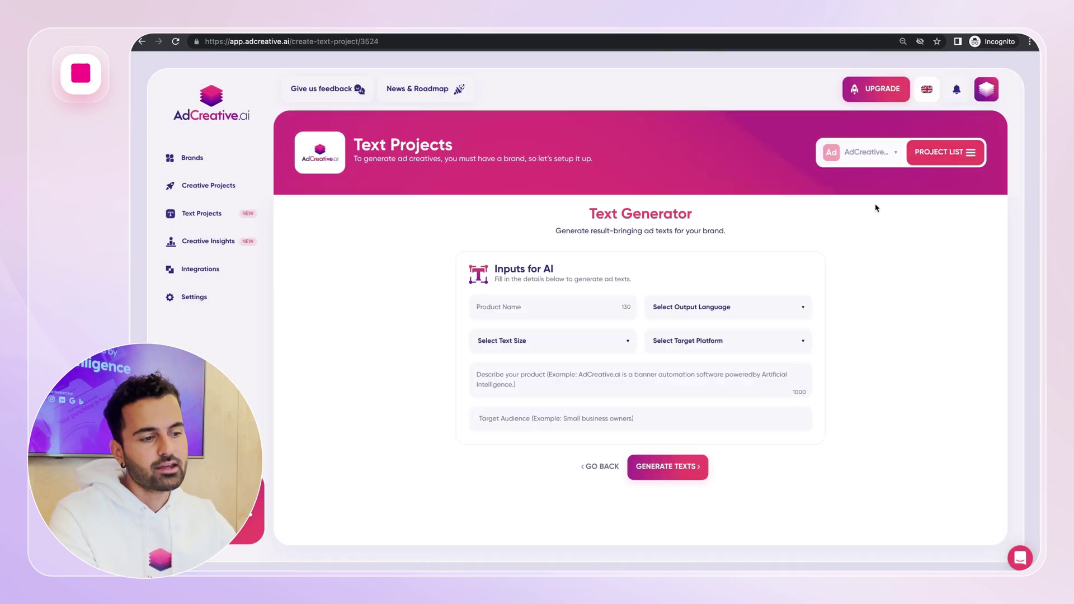
Enter product name 'AdCreative.ai', language English, Ad Copy (260 characters) size, and Facebook as platform
click(526, 316)
text(AdCreative.ai)
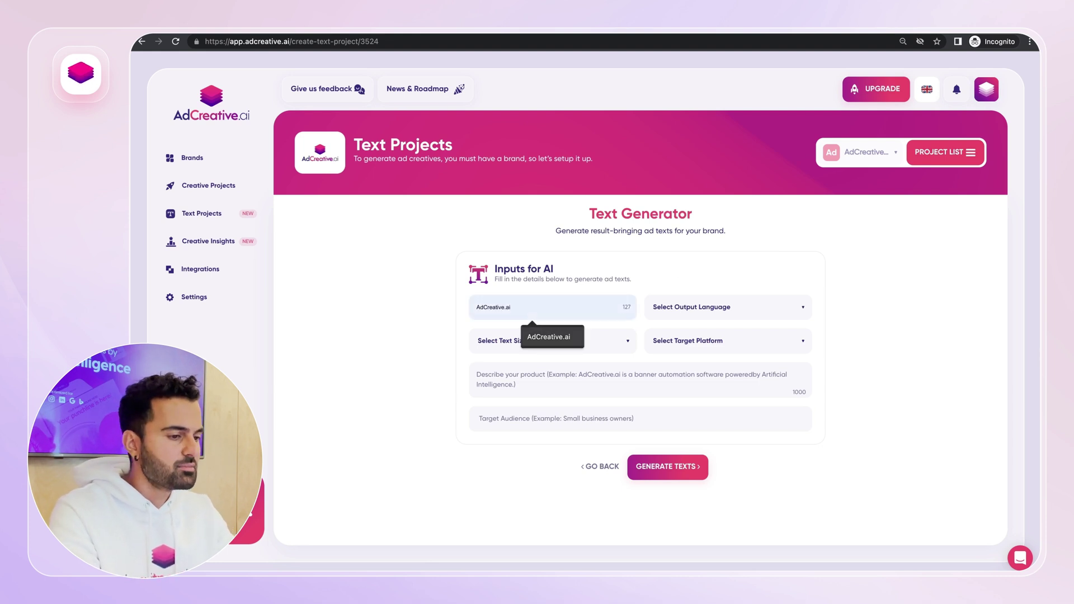
click(704, 315)
click(696, 336)
click(580, 346)
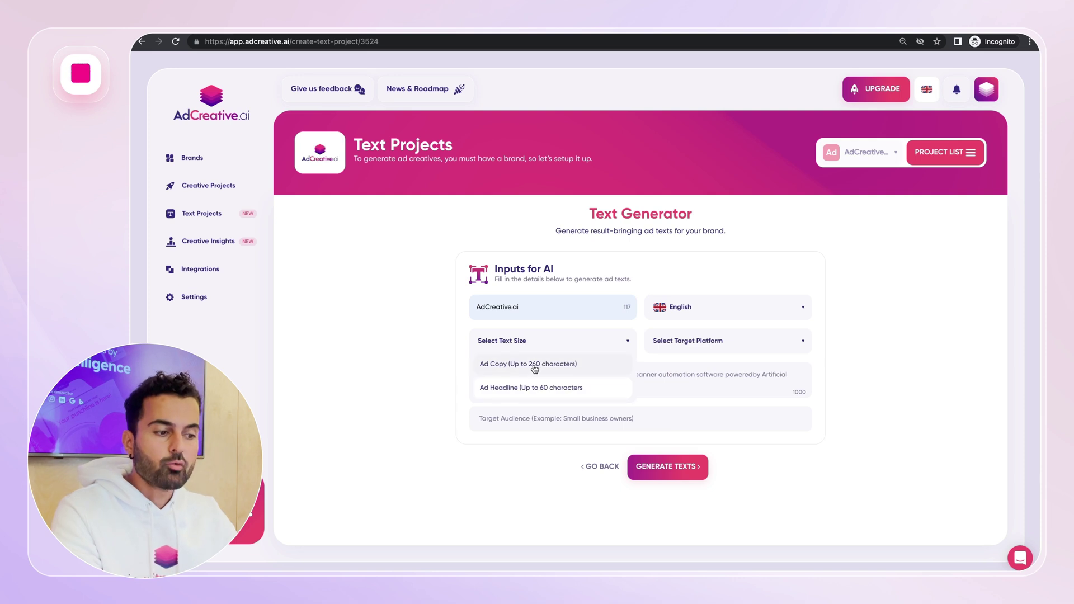
click(581, 361)
click(677, 349)
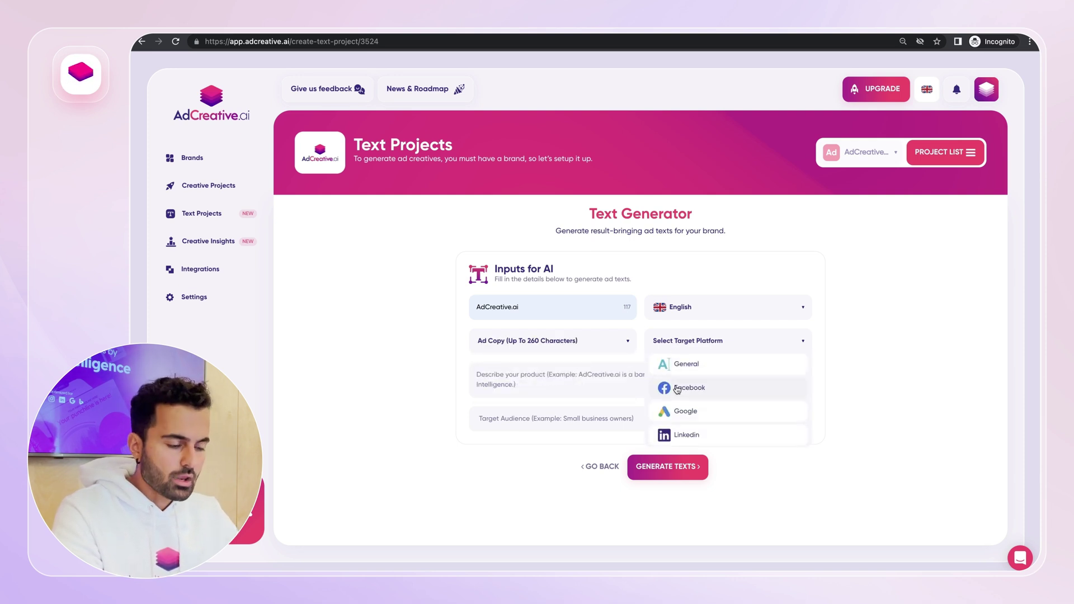
click(677, 388)
Describe the product as a SaaS platform letting advertisers generate conversion-focused creatives
click(653, 386)
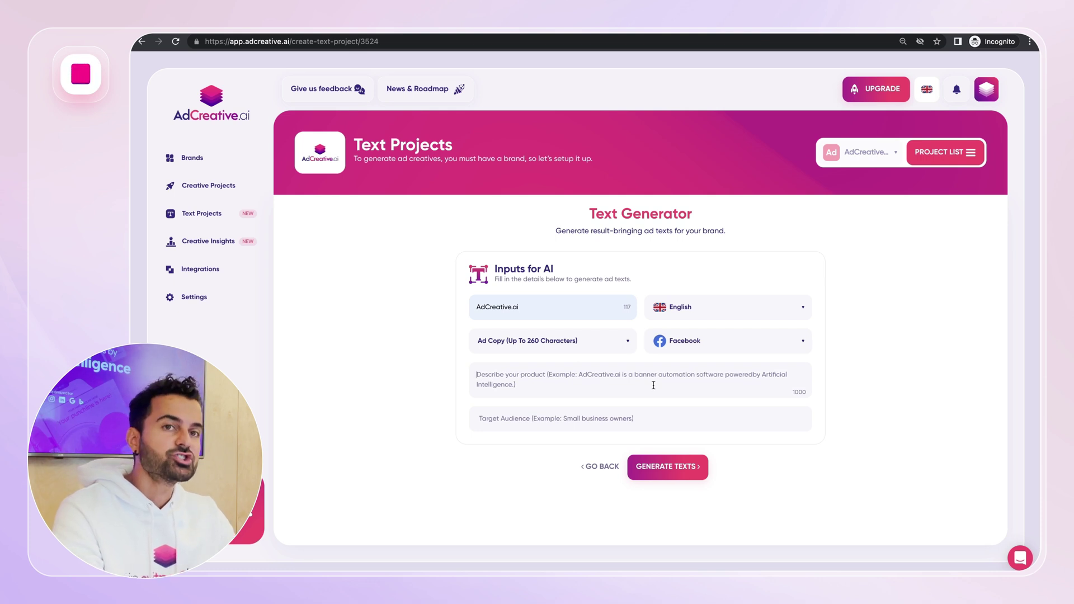
text(AdCreative.ai is)
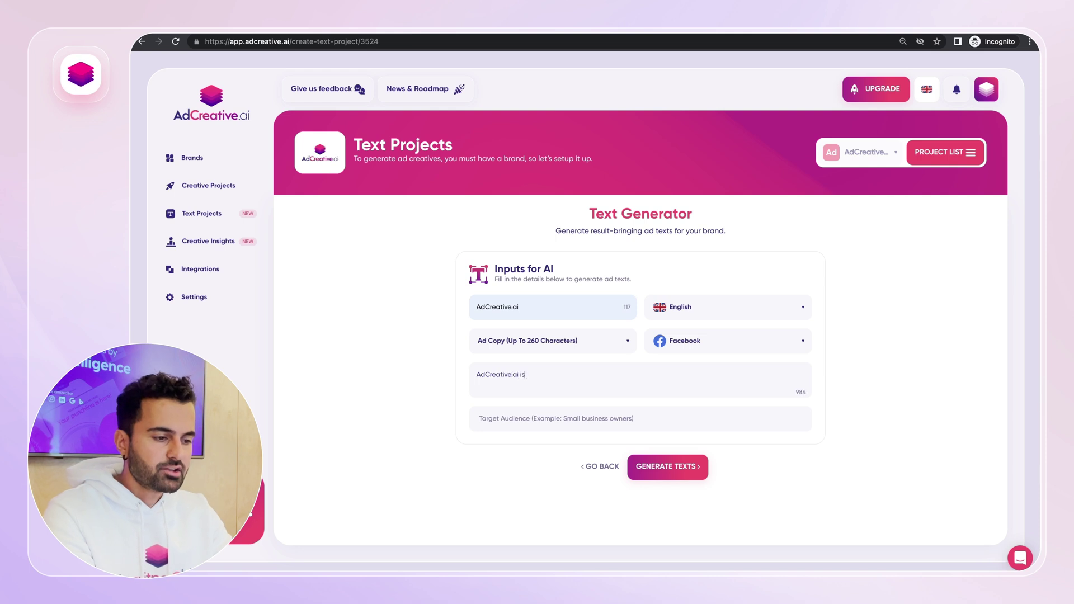
text( a Saas palt)
key(BackSpace)
key(BackSpace)
key(BackSpace)
text(latform )
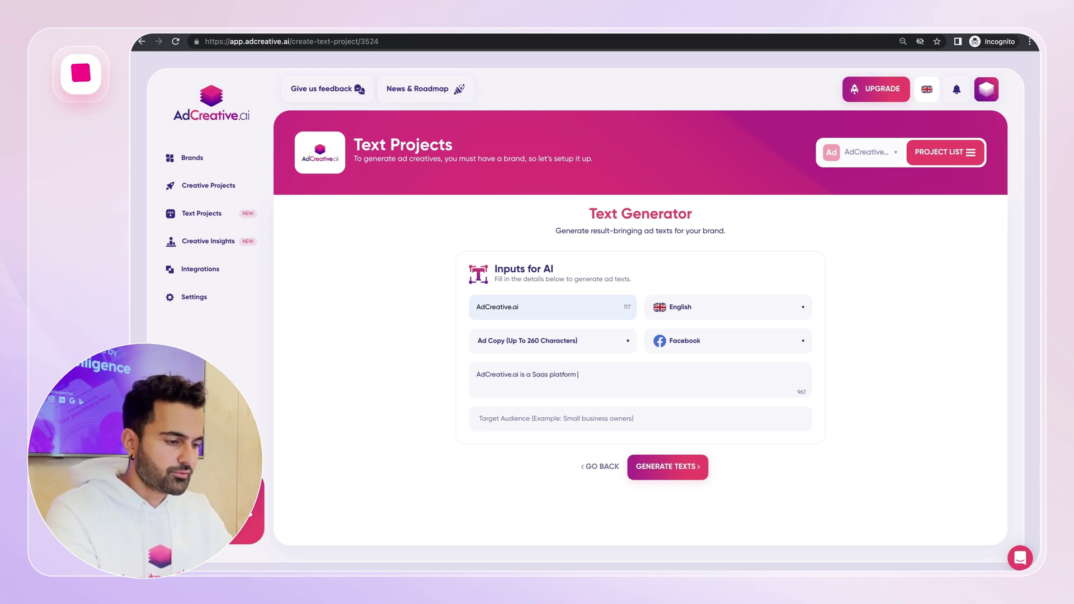
text(that allows adve)
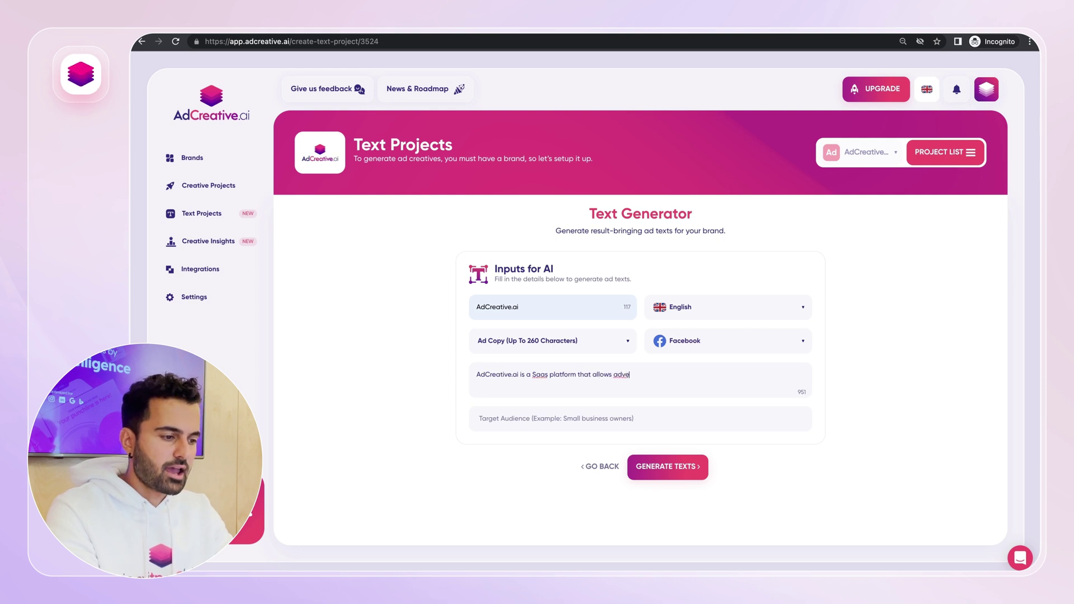
text(rtisers to gene)
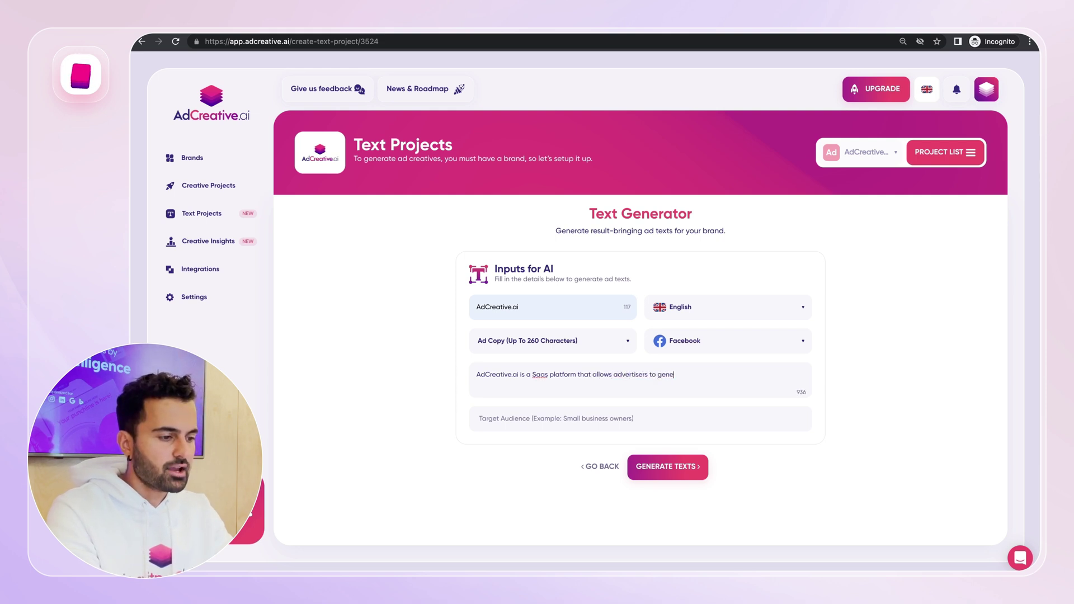
text(rate conversion focuse)
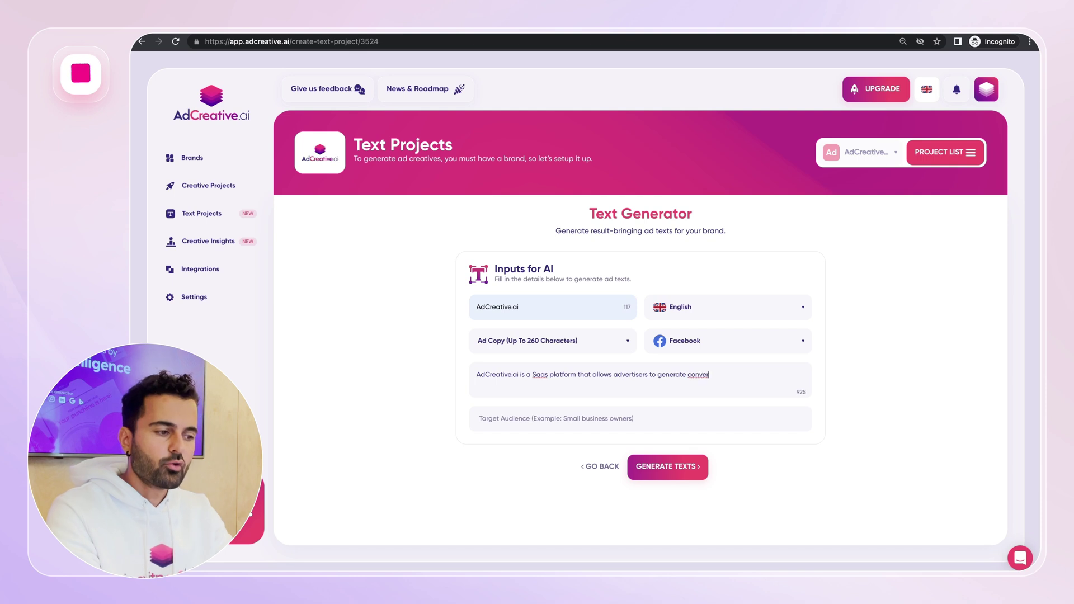
text(creatives.)
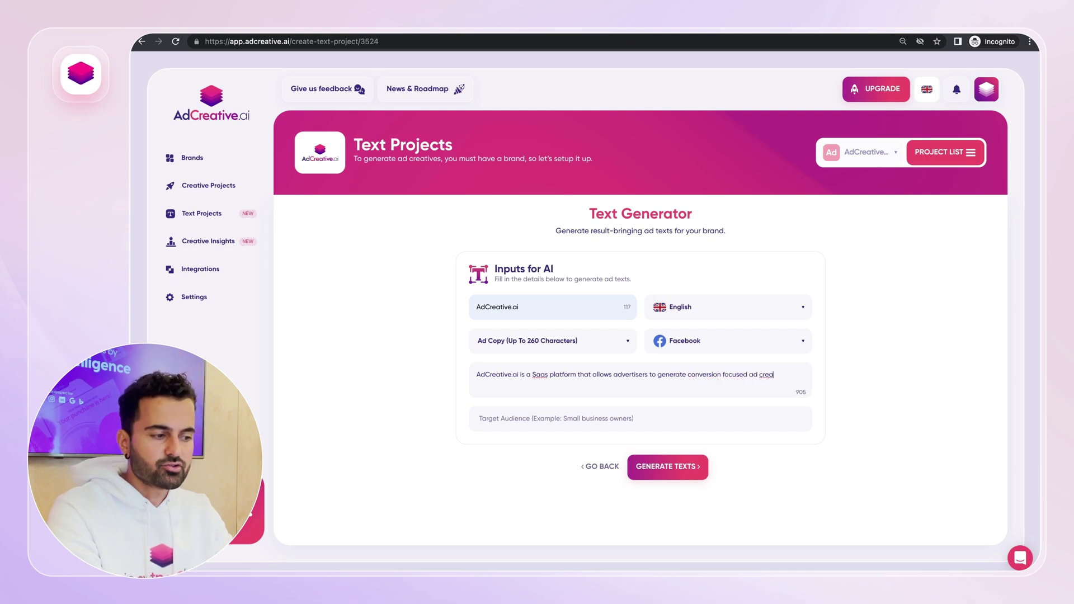
Set the target audience to 'advertisers' and generate texts
click(556, 418)
text(advertisers)
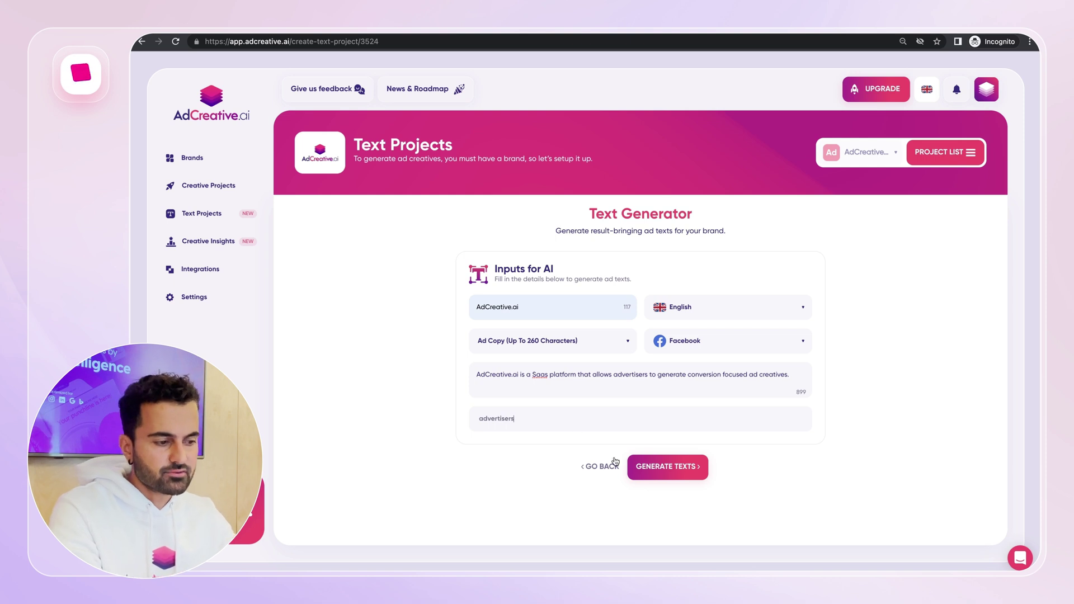
click(646, 473)
Save the project as 'Dynamic Creative Optimization', generate the texts, and copy the first ad copy
text(Dy)
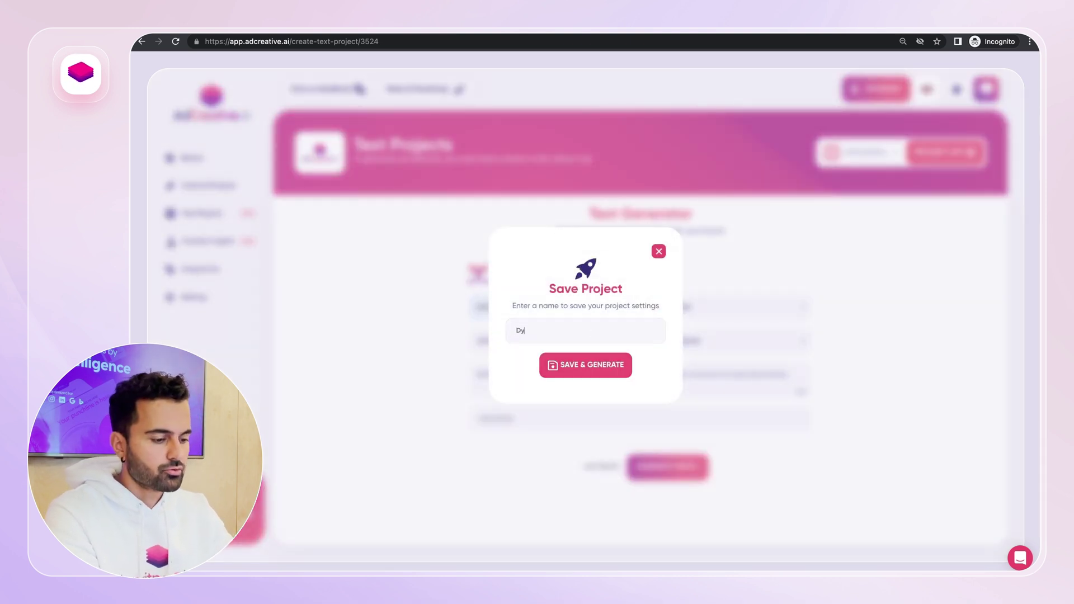
text(namic Creative Optimization)
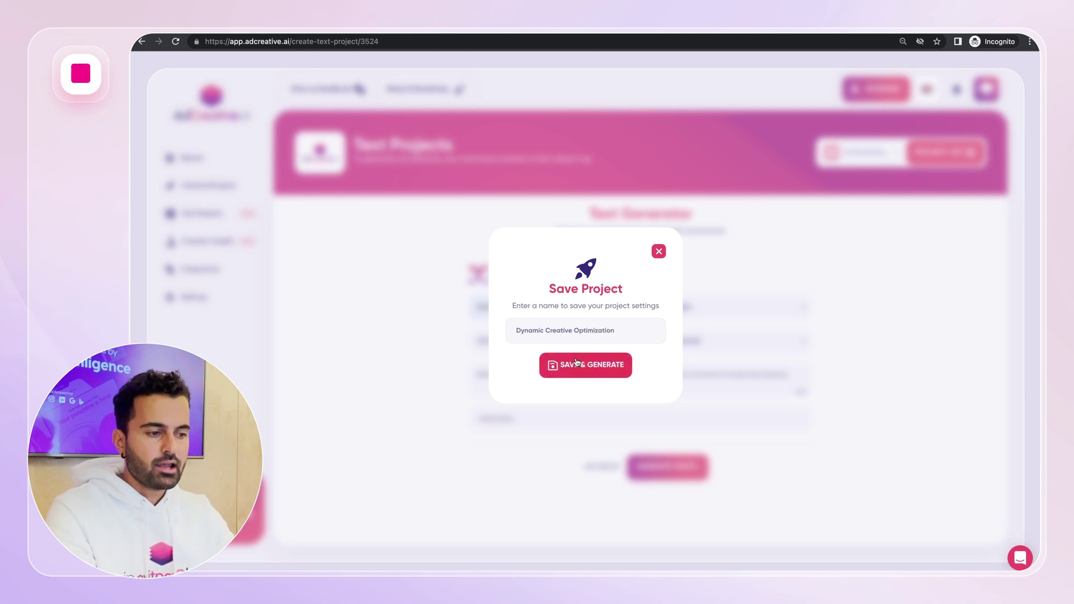
click(576, 363)
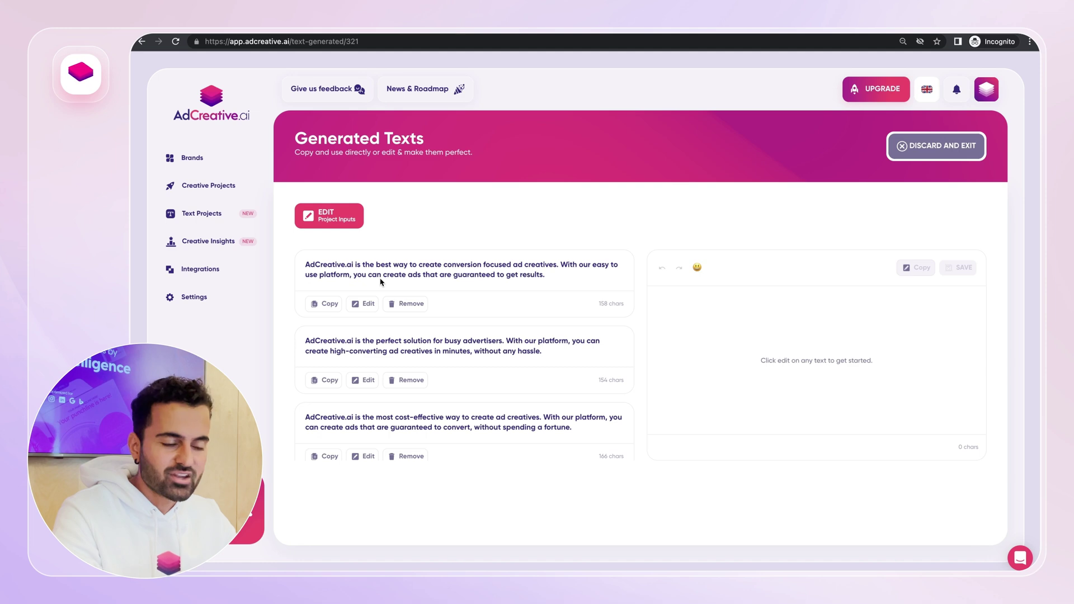
click(325, 306)
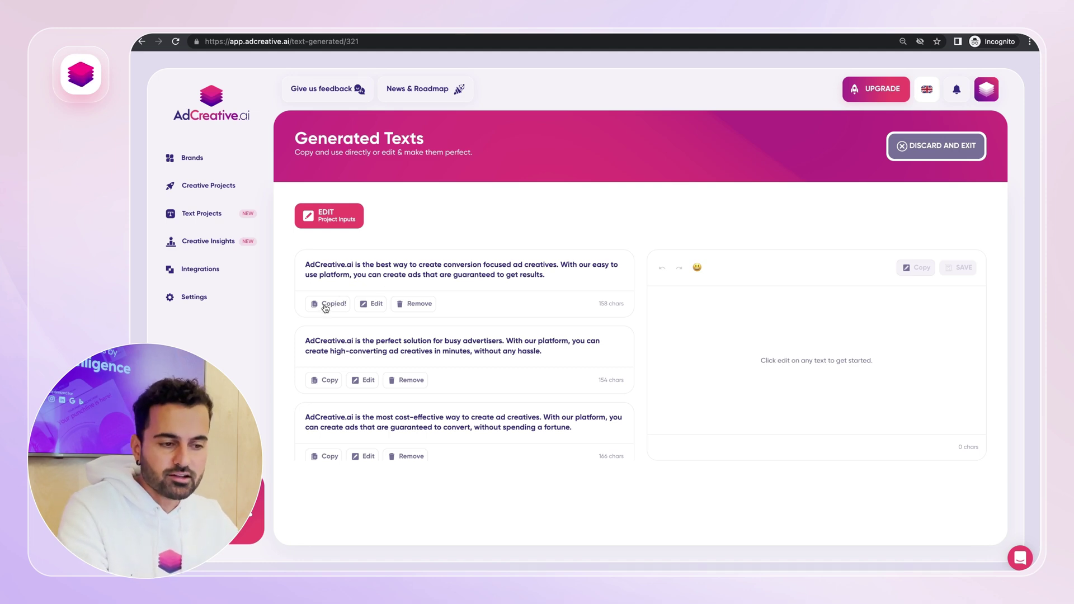
click(207, 39)
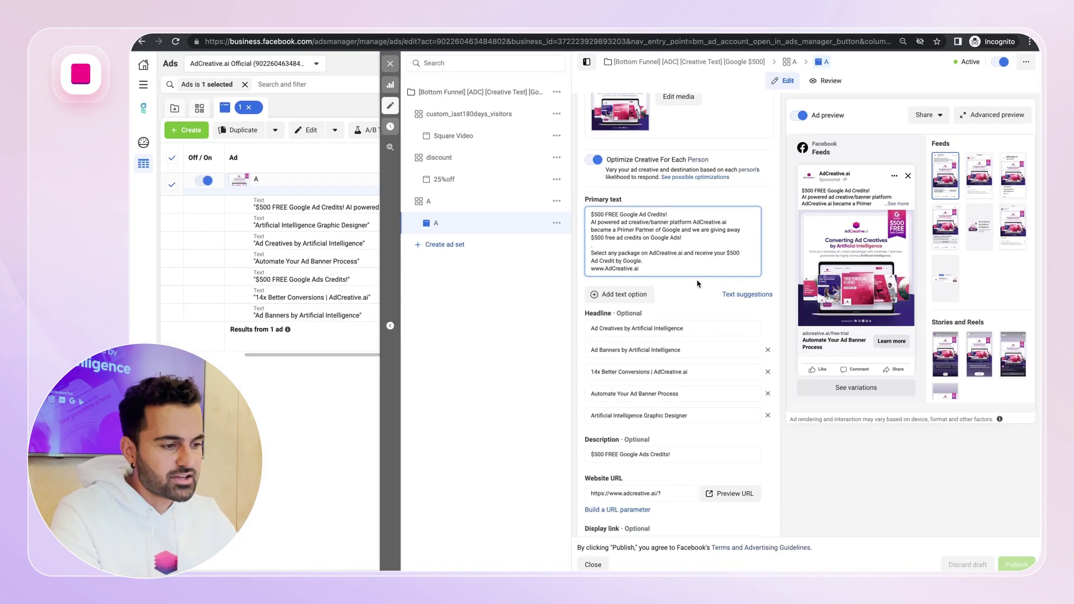
Add a second primary text holding the pasted generated copy ending with '!' plus blank lines
click(640, 296)
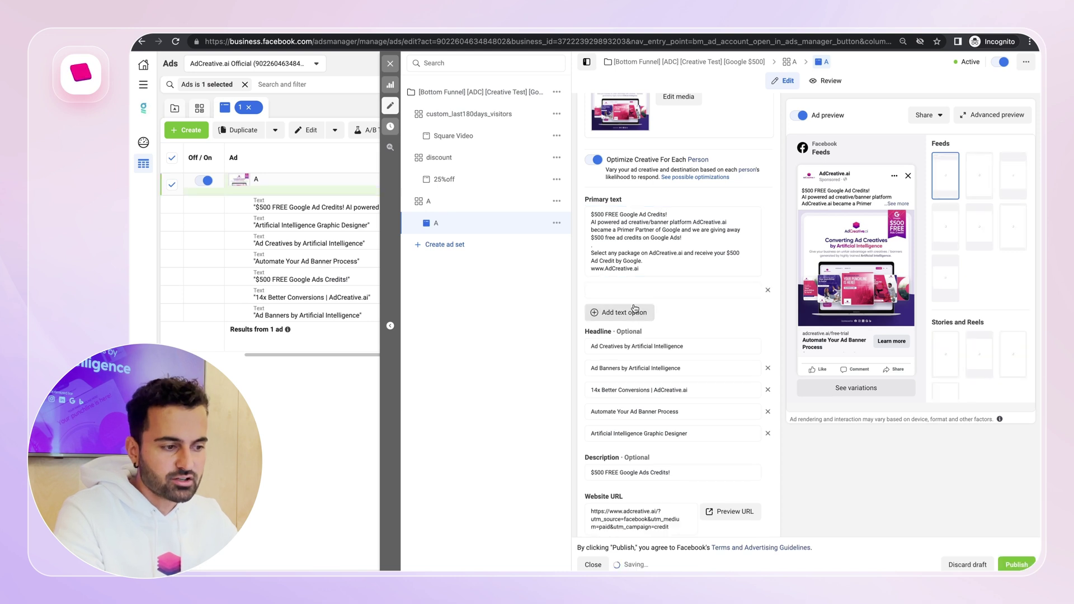
click(631, 288)
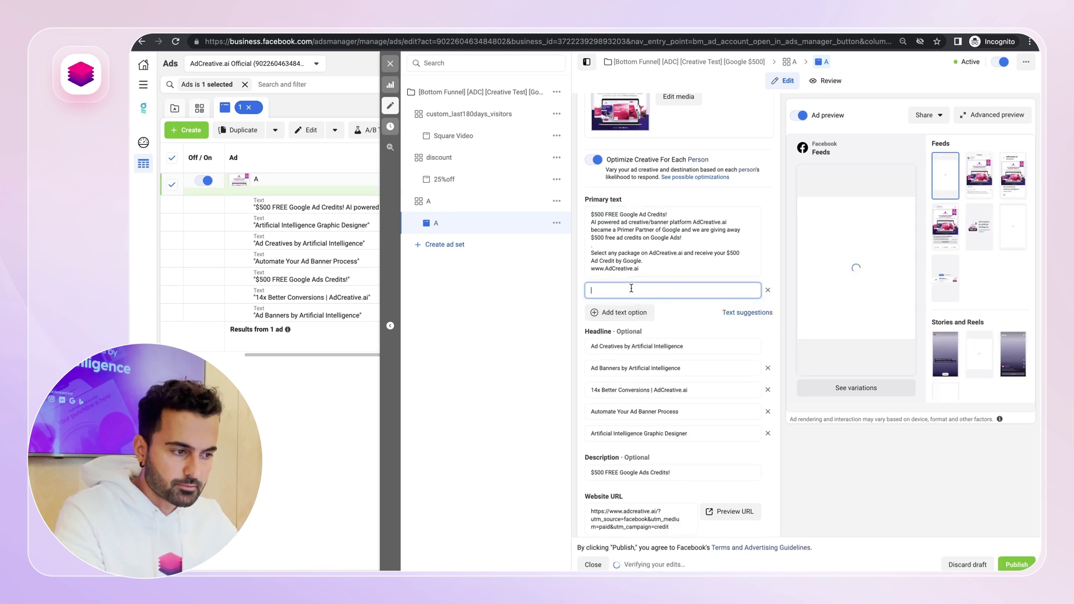
key(ctrl+v)
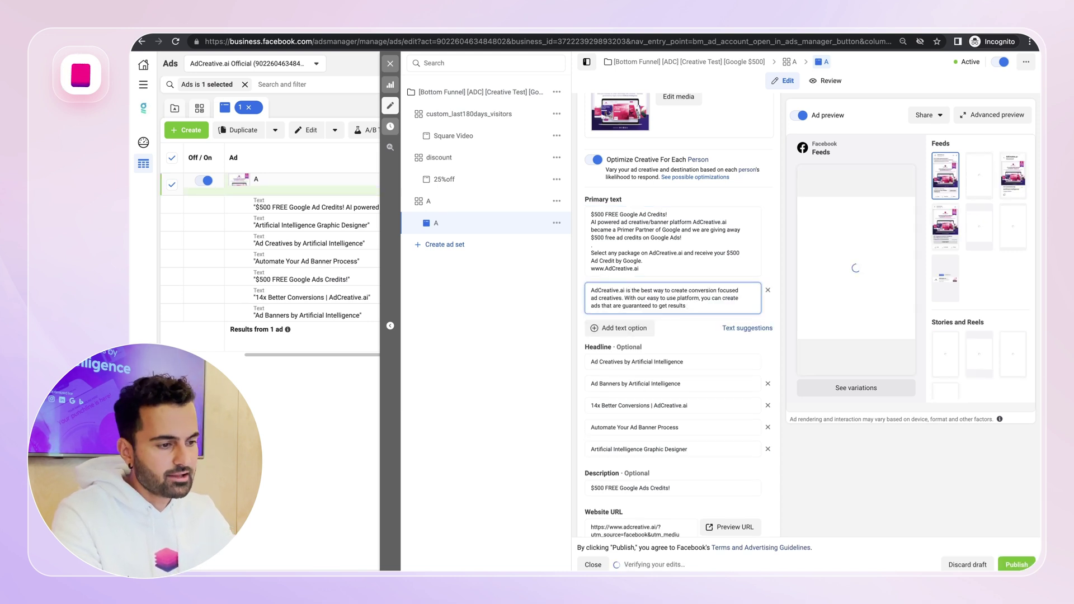
text(!)
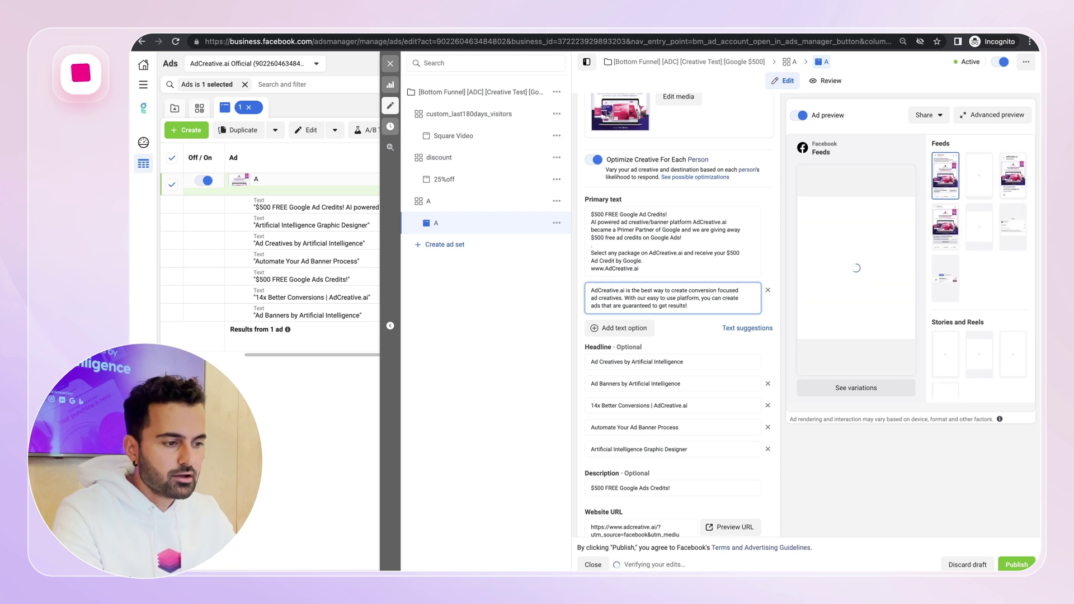
key(Return)
text(.)
key(Return)
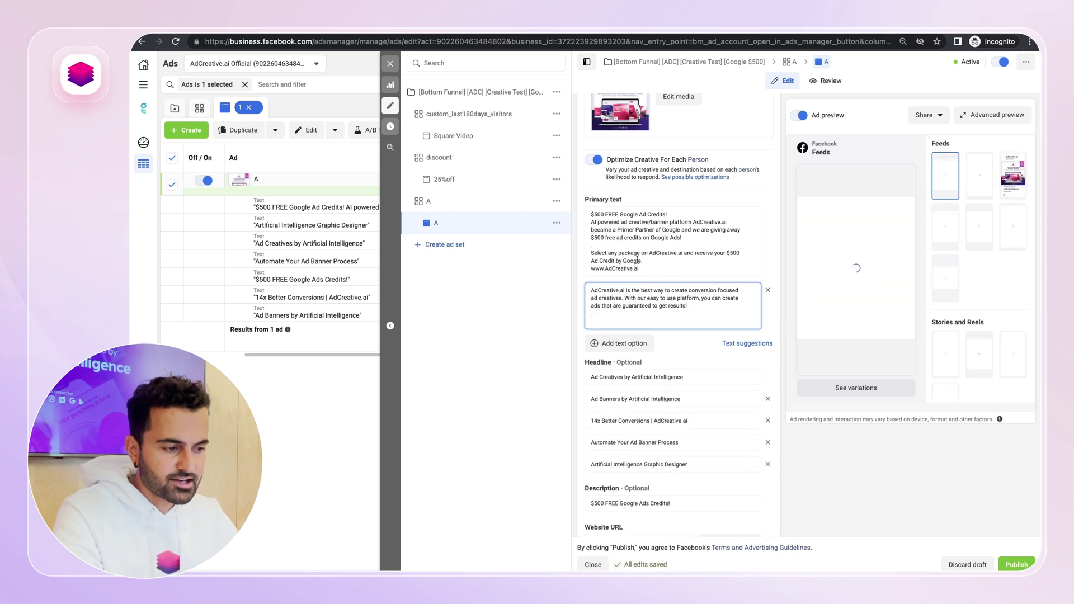
Copy the 'Select any package…' paragraph from the first text into the second text's end
drag(639, 269, 578, 257)
key(ctrl+c)
click(594, 313)
key(ctrl+v)
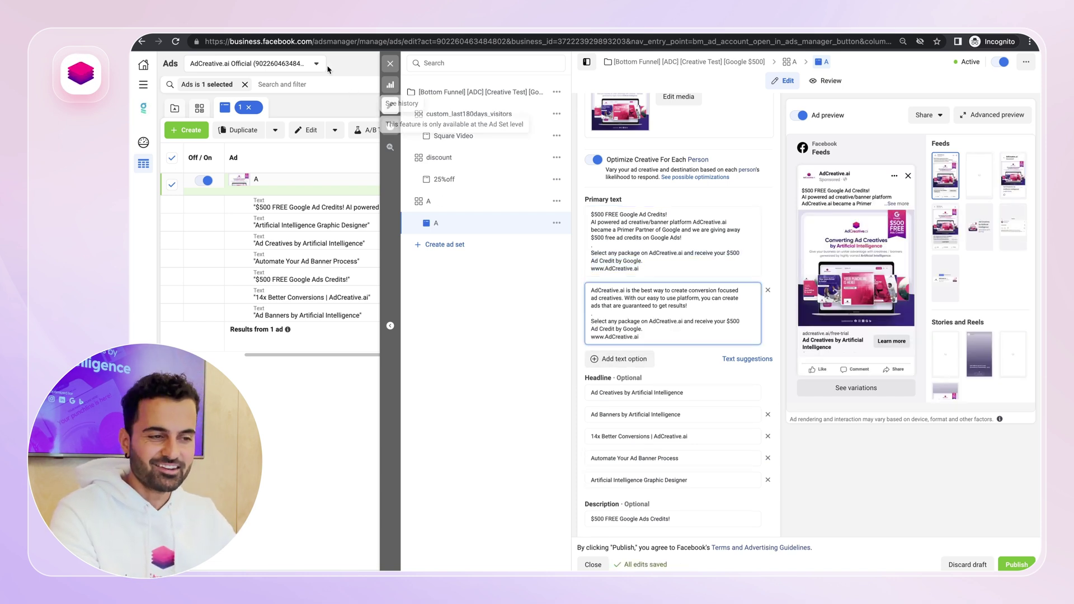
click(307, 36)
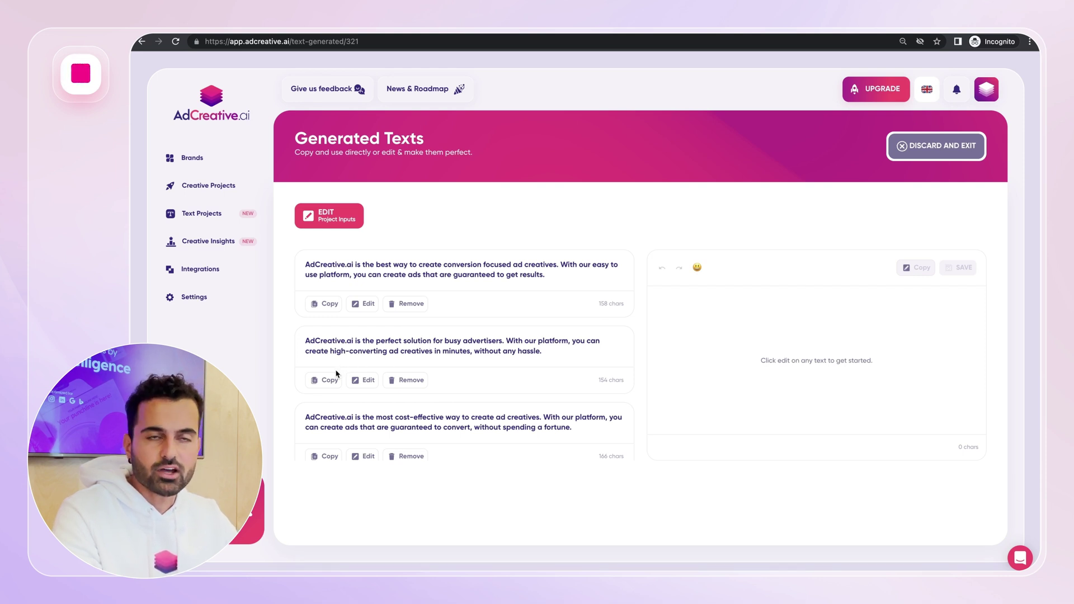
Replace the second generated text's final period after 'hassle' with a 😎 emoji and copy it
click(365, 380)
click(858, 325)
key(BackSpace)
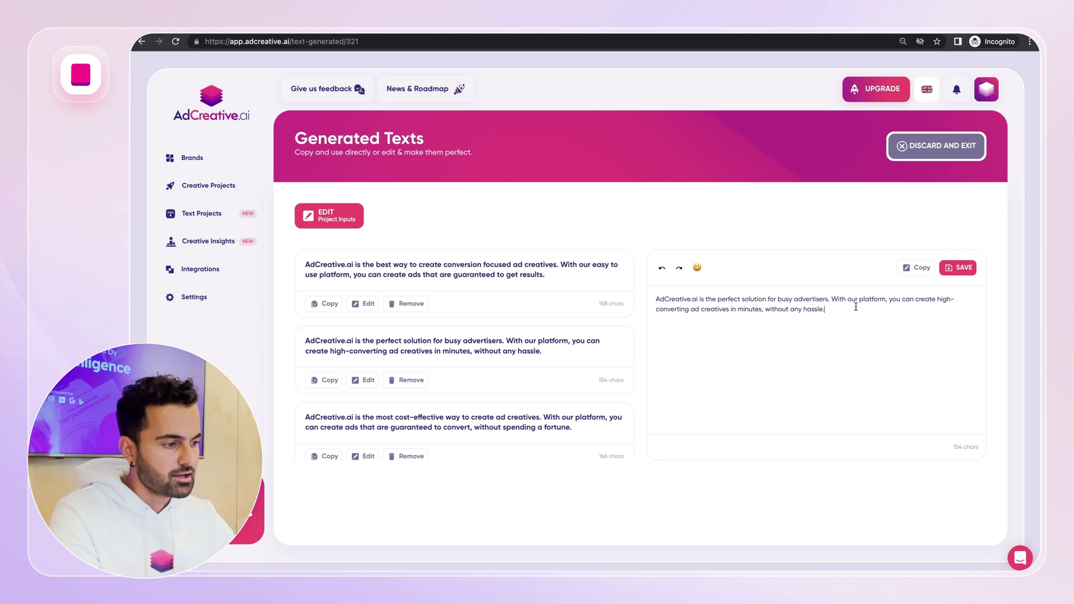
click(697, 267)
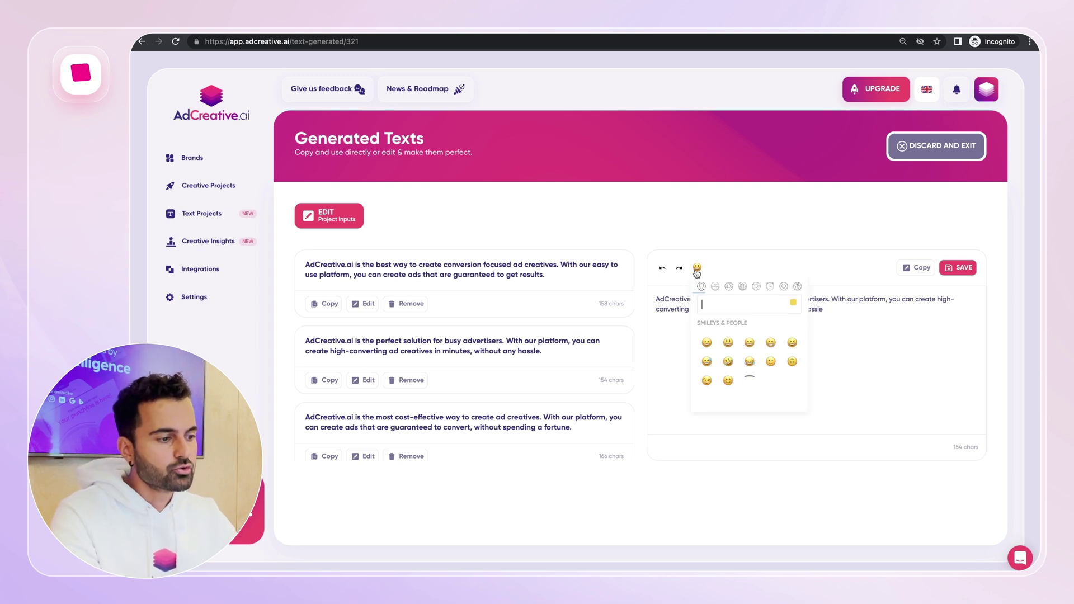
scroll(778, 372, down, 5)
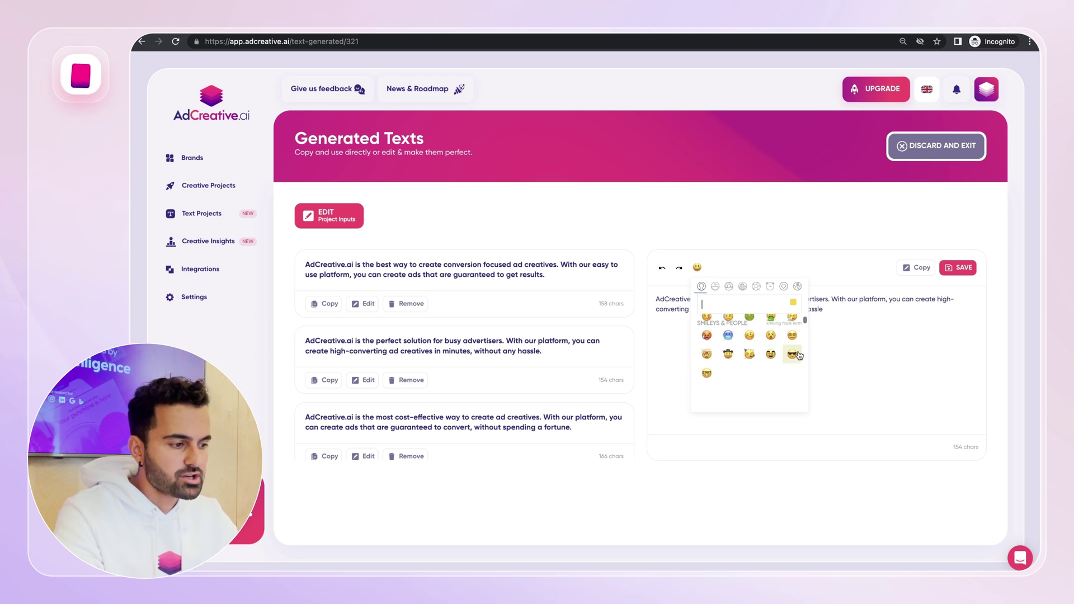
click(792, 350)
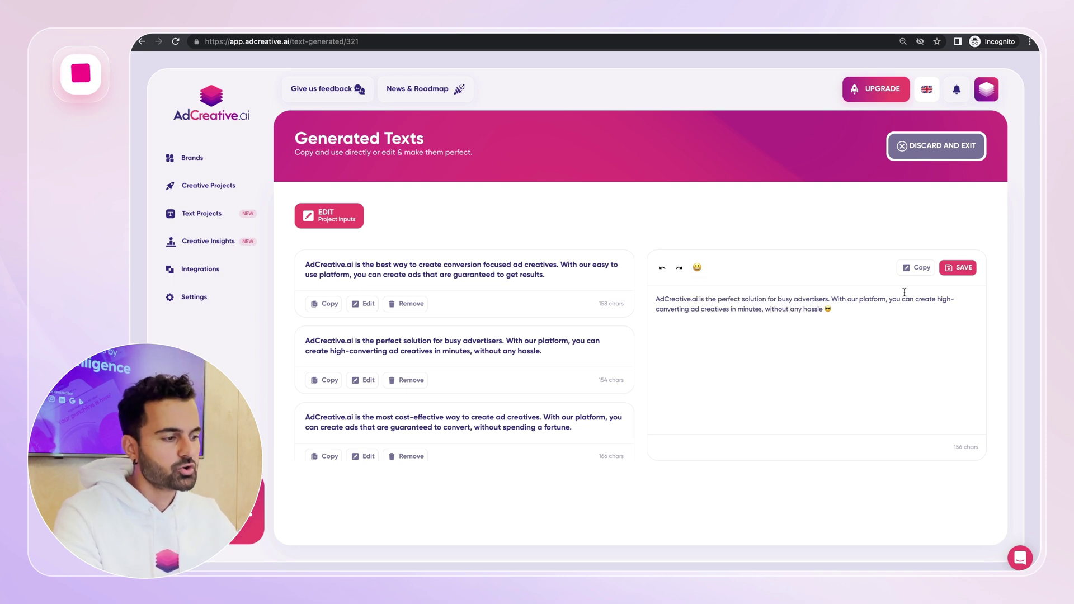
click(917, 268)
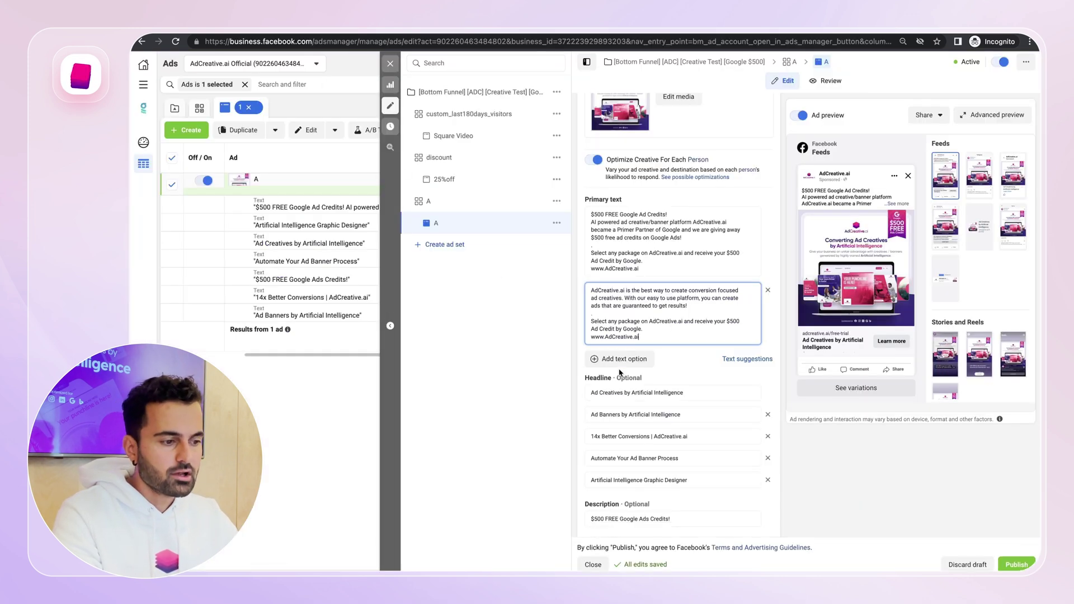
click(621, 359)
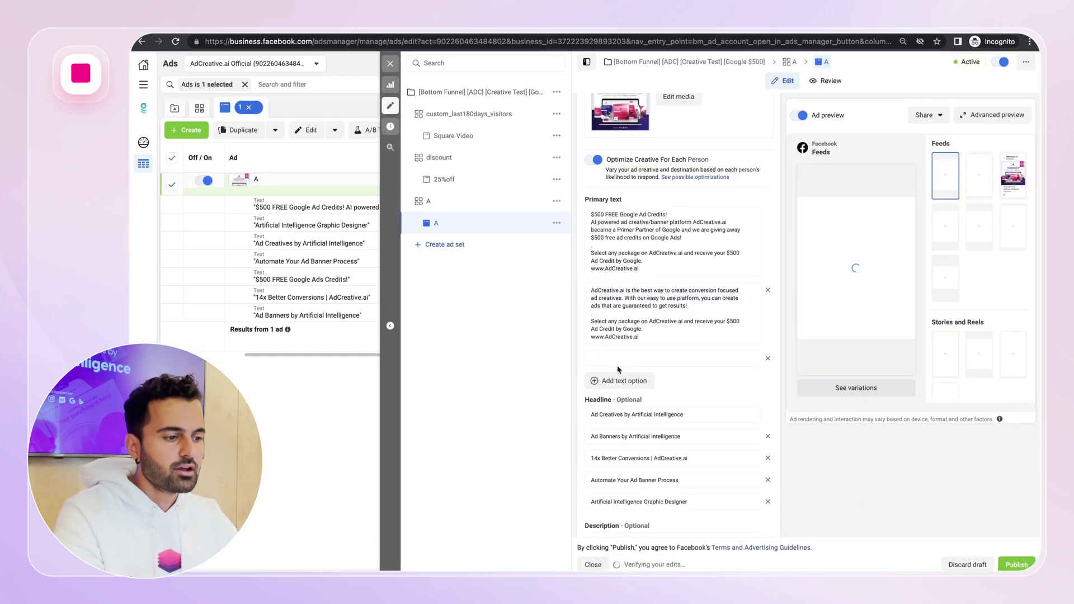
Paste the 😎-ended copy into the third primary text, then append the 'Select any package…' lines
click(618, 360)
key(ctrl+v)
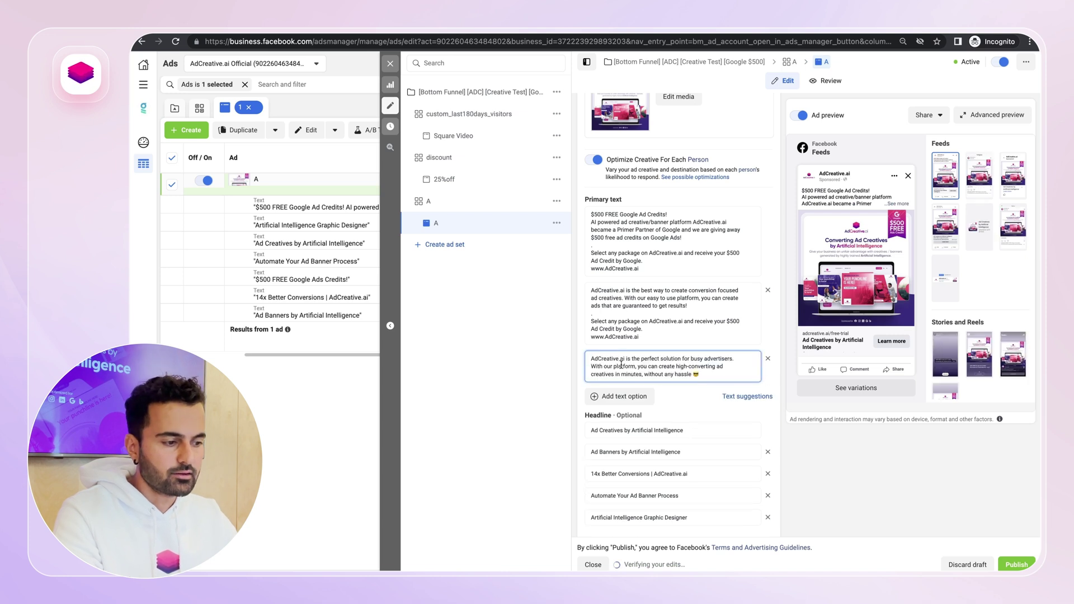
key(Return)
text(.)
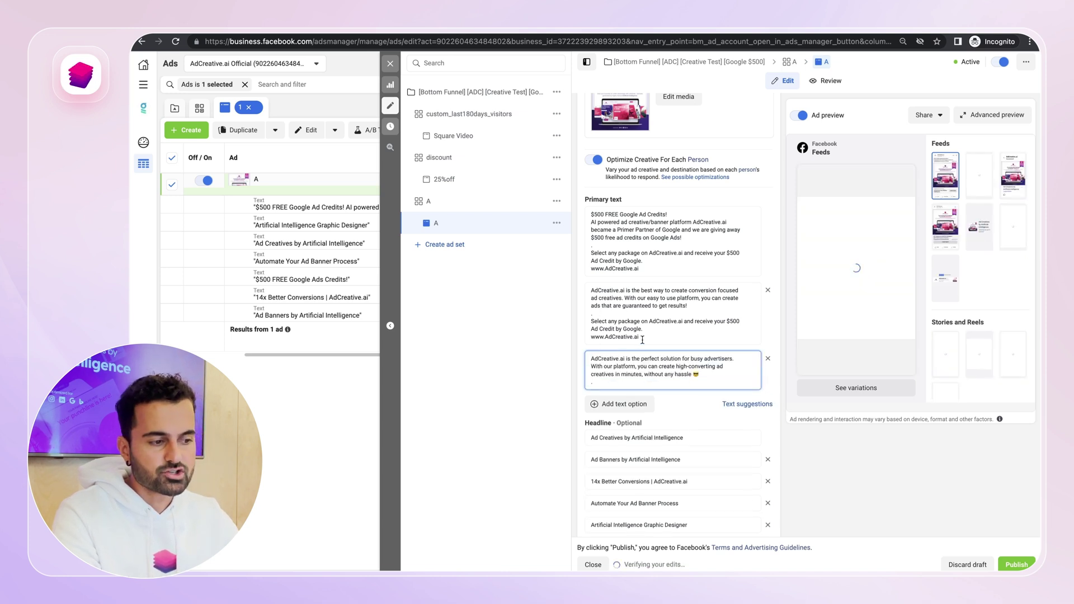
drag(642, 340, 591, 321)
click(643, 382)
key(Return)
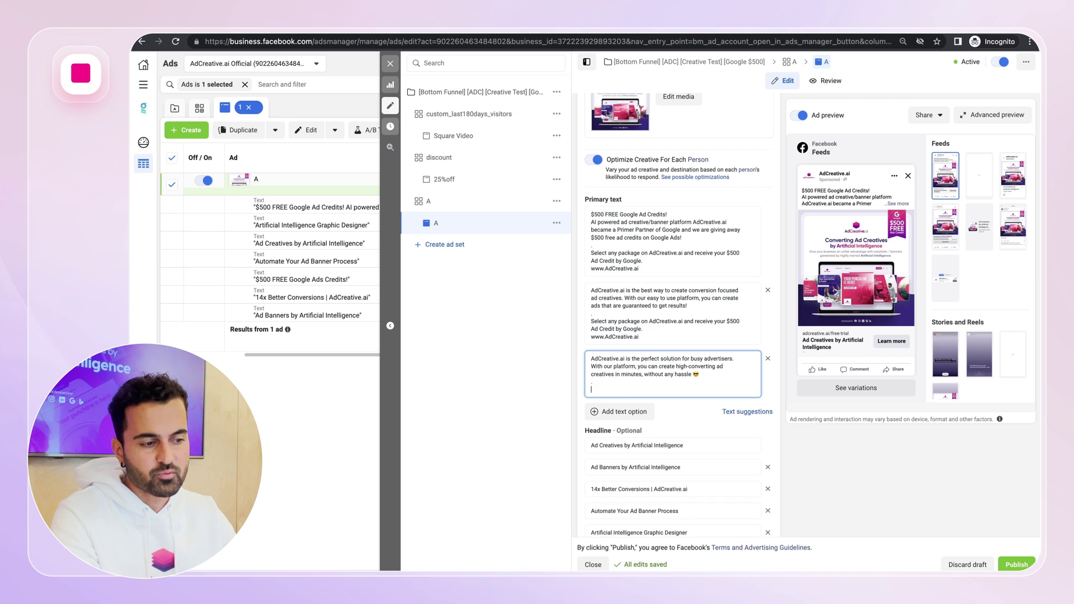
key(ctrl+v)
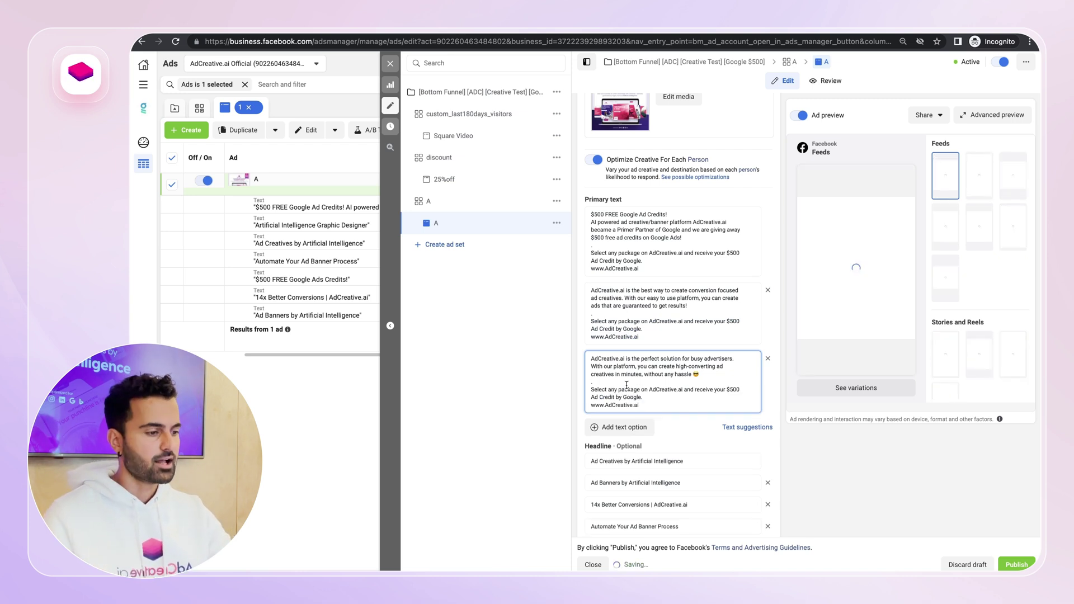
click(866, 494)
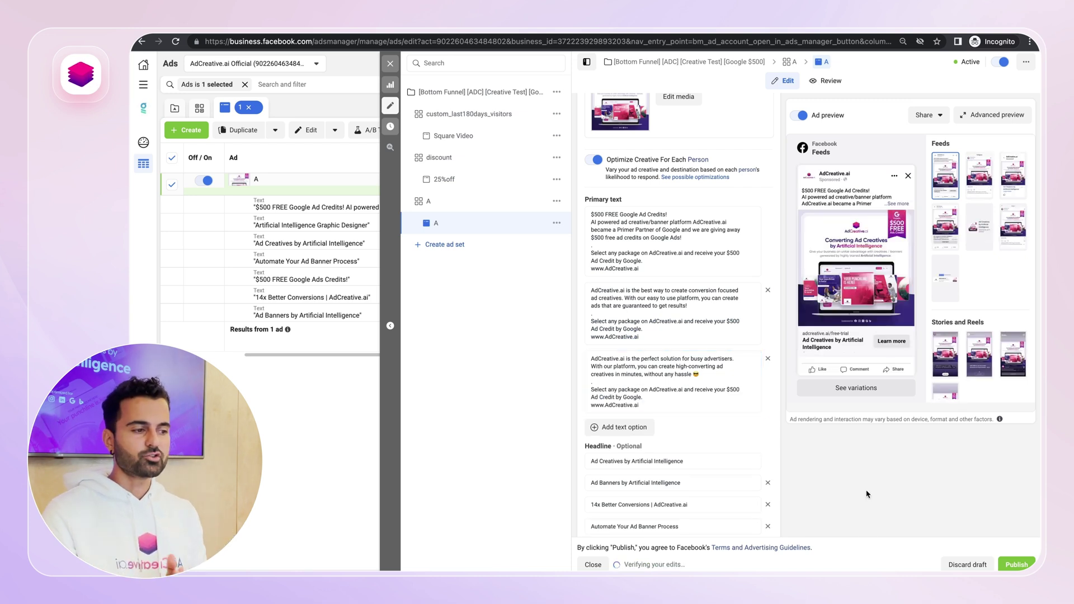